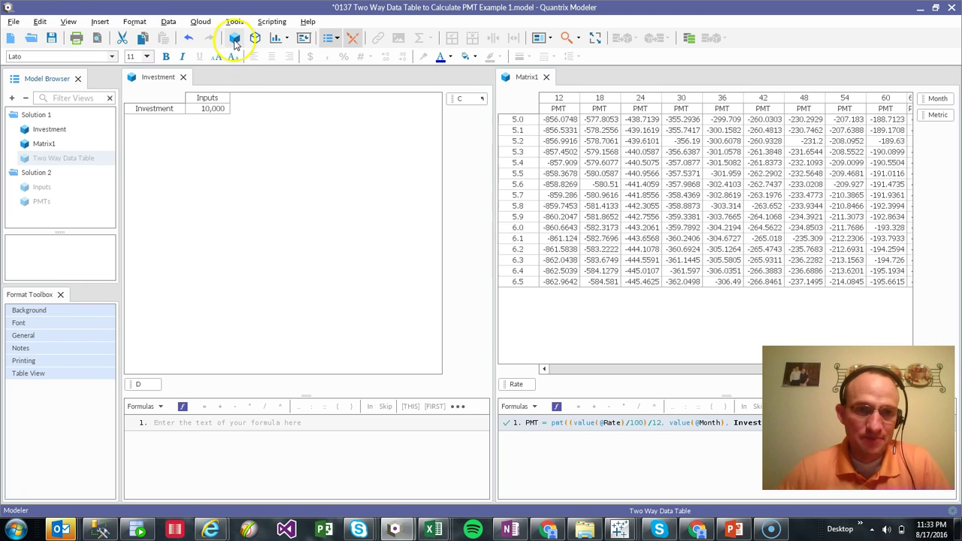
- Create a new matrix and rename its row category to Scenario
click(234, 38)
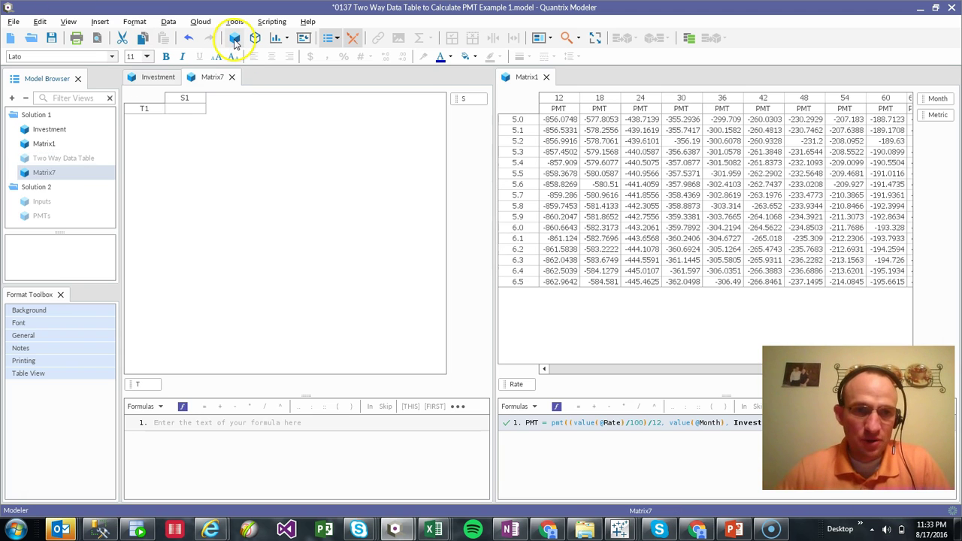
click(171, 111)
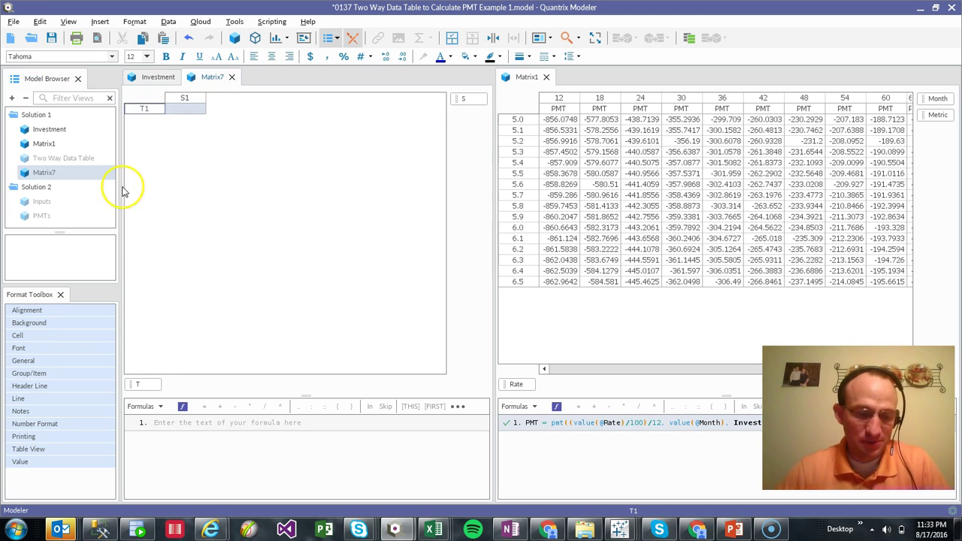
click(150, 385)
double_click(149, 385)
text(Scen)
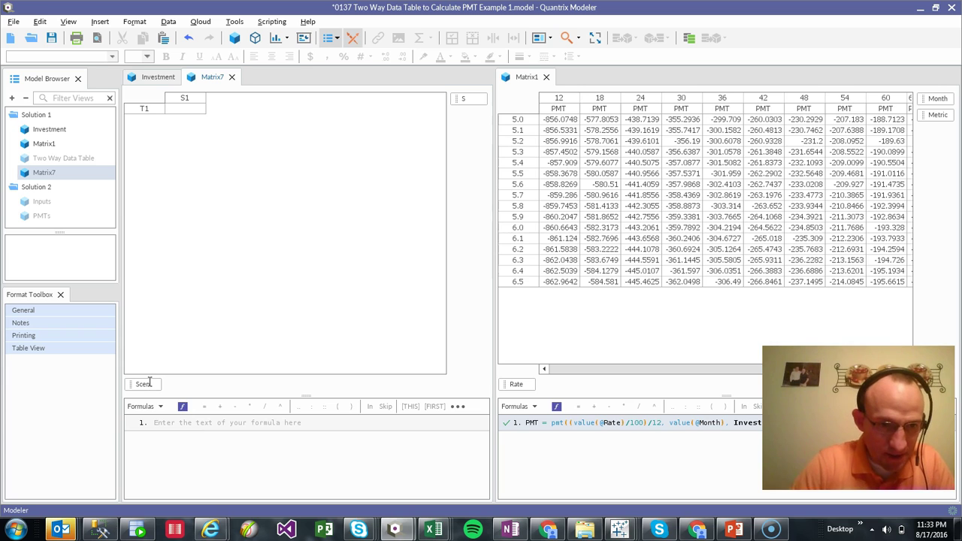
key(Return)
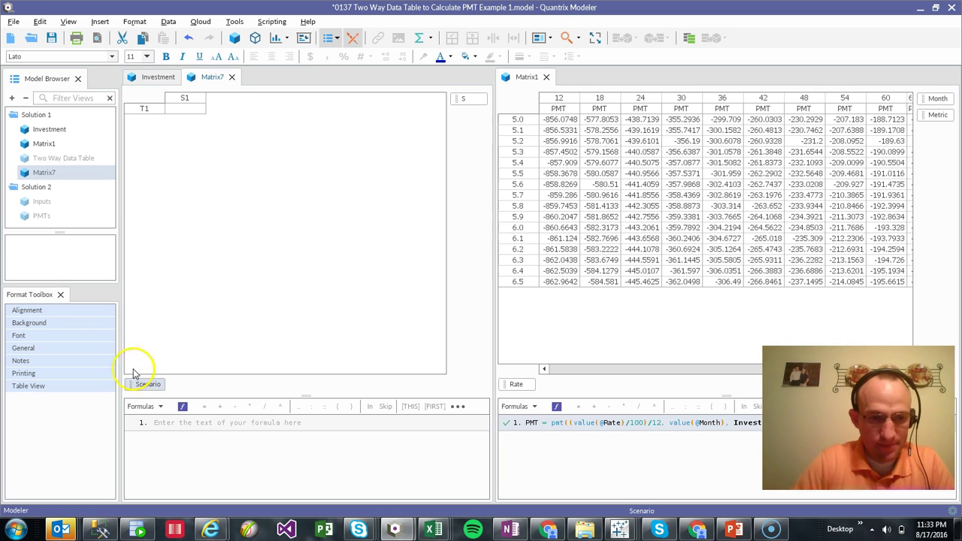
- Rename the new matrix's first row item to S1 and add scenario items S2 through S5 below it
click(145, 109)
double_click(145, 109)
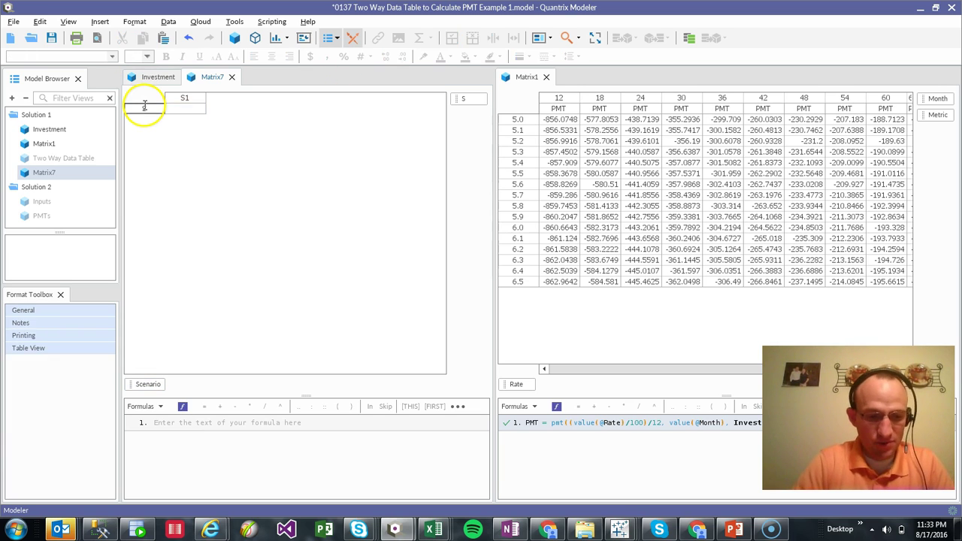
text(S)
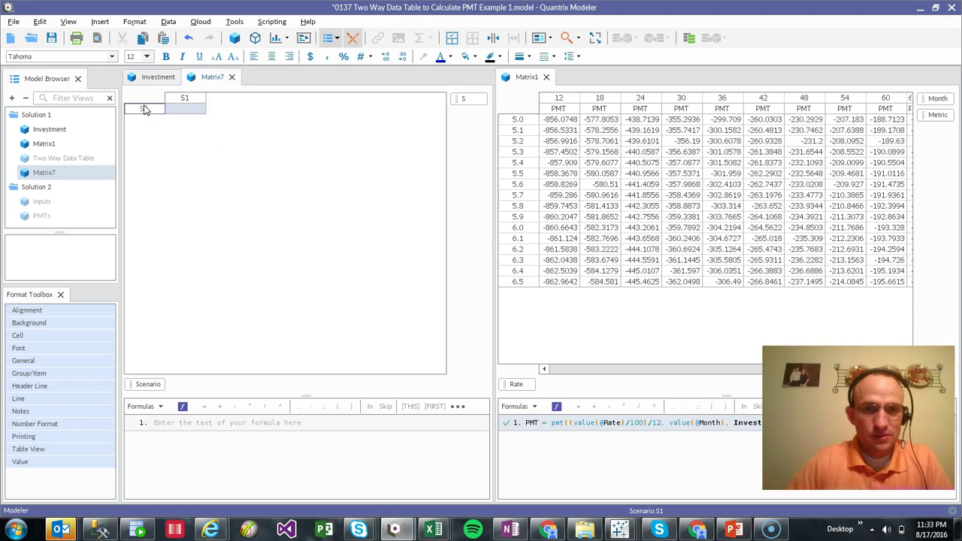
click(144, 117)
click(149, 110)
key(Return)
key(Return)
key(Return)
key(Return)
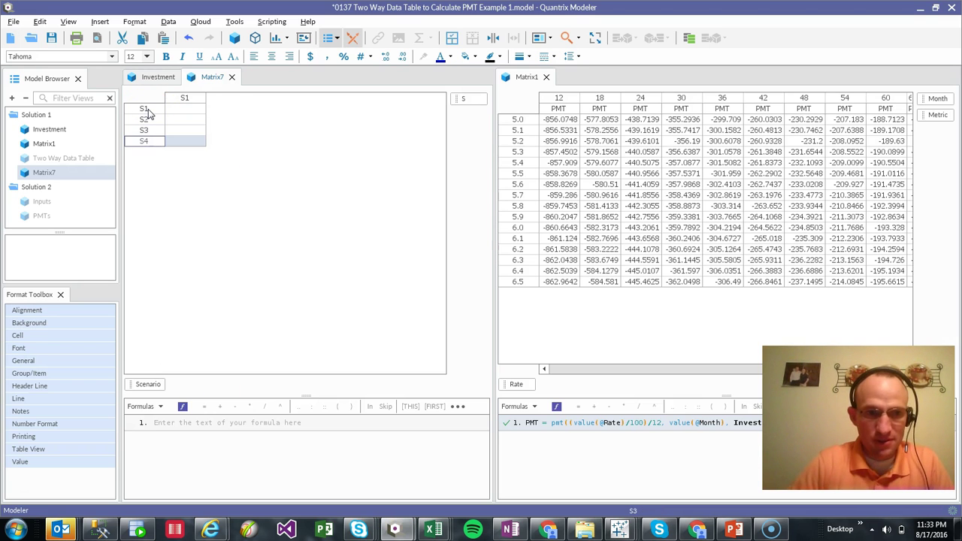
- Set up four column items in the scenario matrix named Investment, Rate, Months and PMT
click(187, 100)
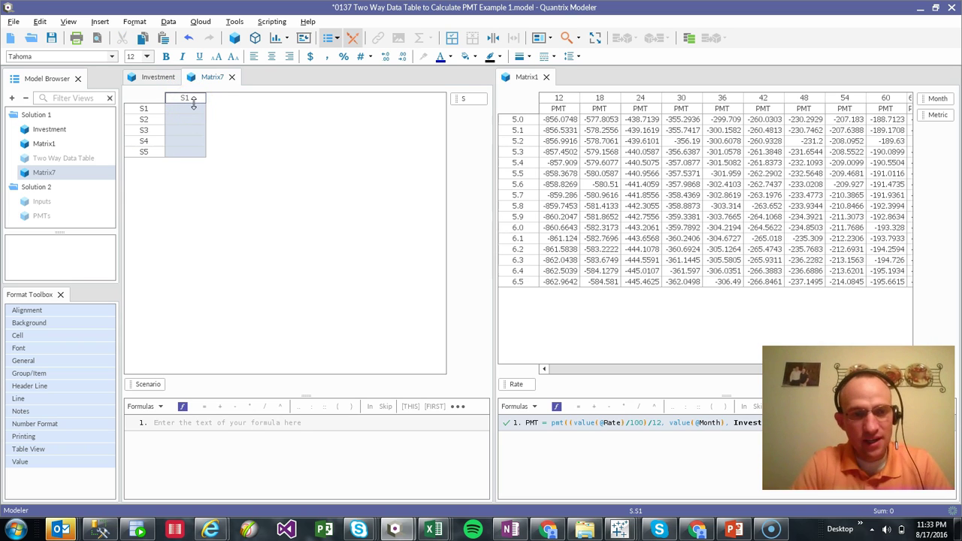
text(Investment)
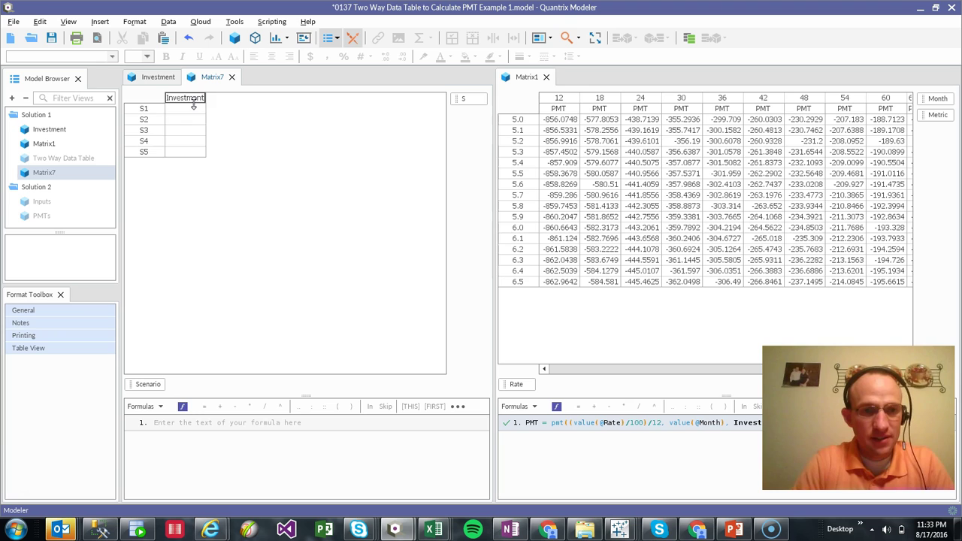
key(Return)
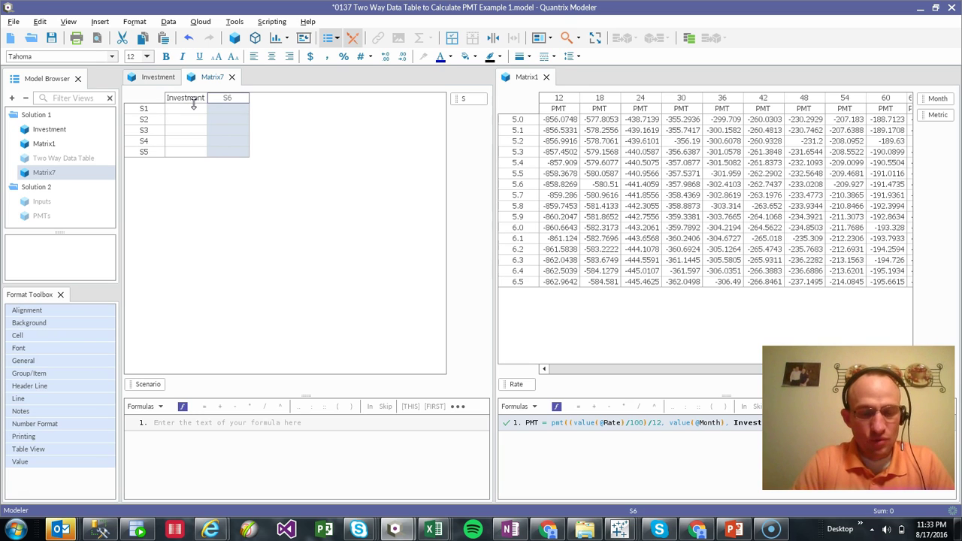
text(Rate)
key(Return)
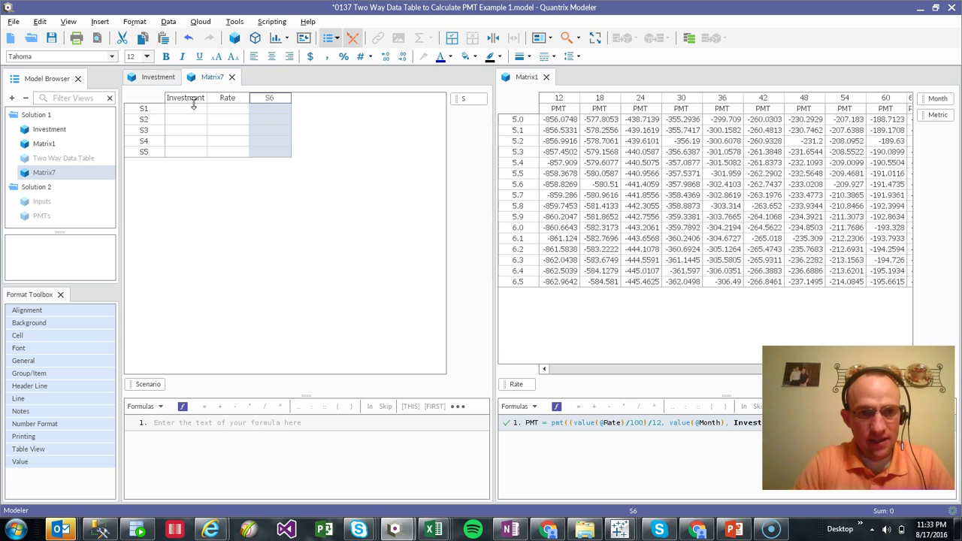
text(T)
key(BackSpace)
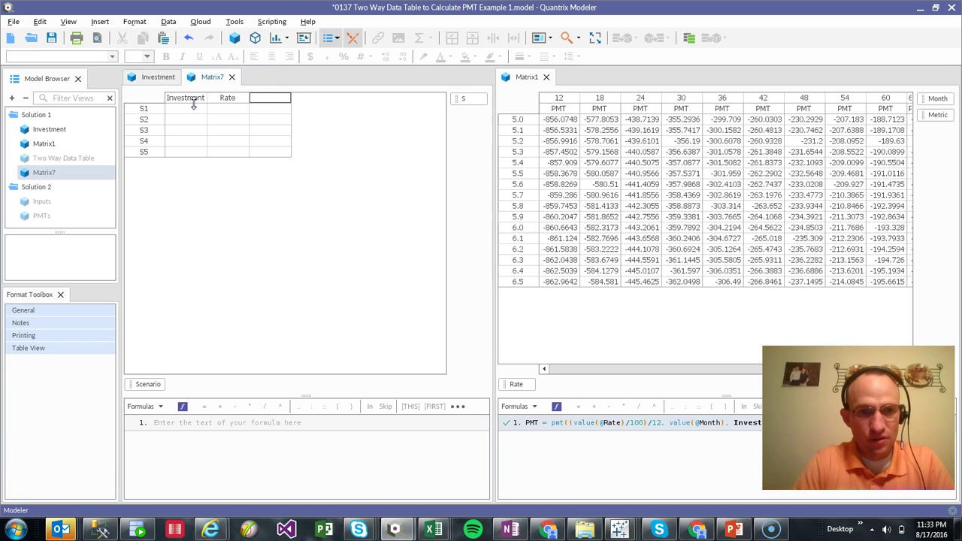
text(Months)
key(Return)
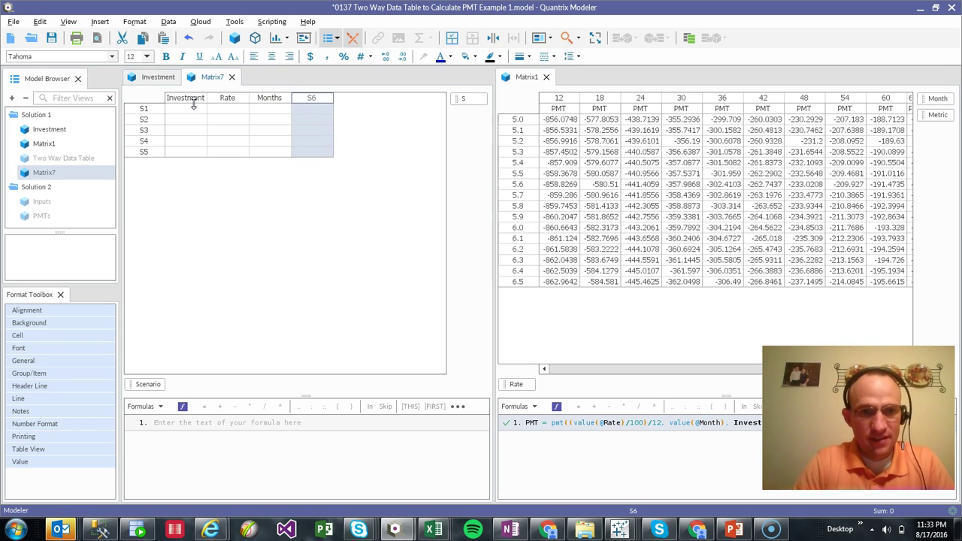
text(PMT)
key(Return)
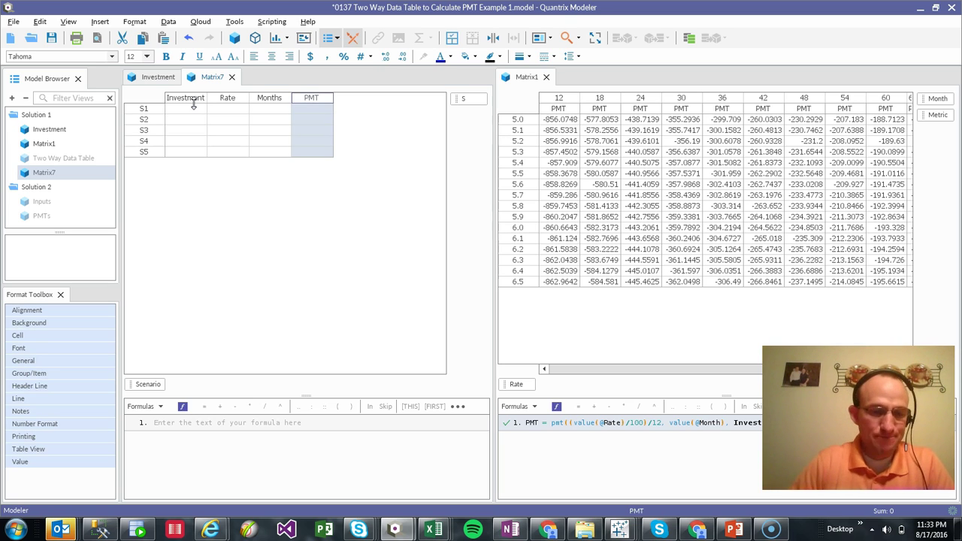
- Add the formula PMT = pmt(Rate/12, Months, Investment) to the scenario matrix
text(= )
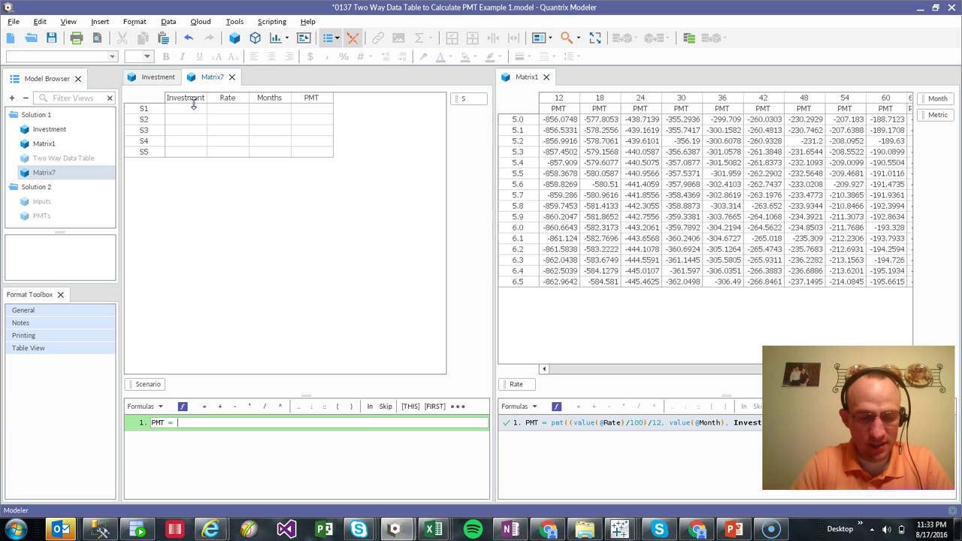
text(pmt()
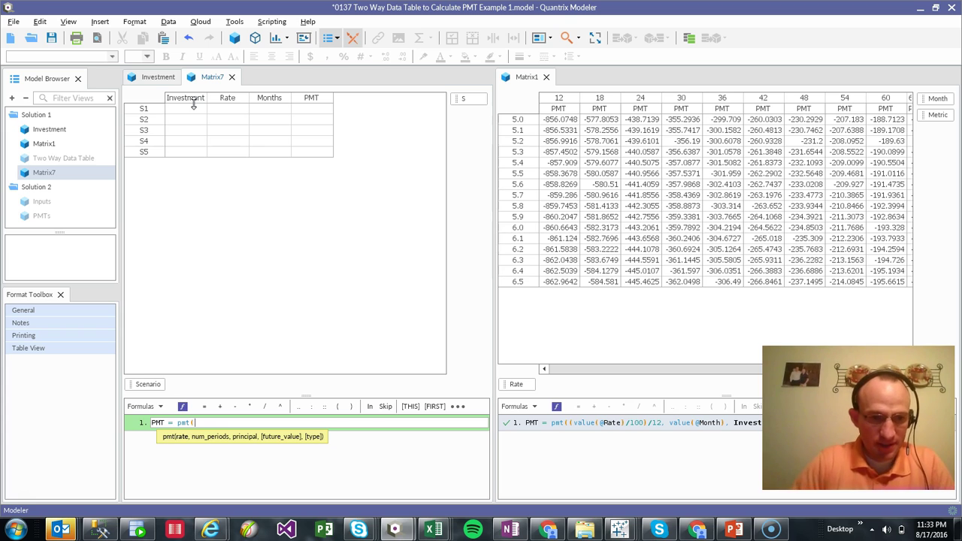
click(219, 103)
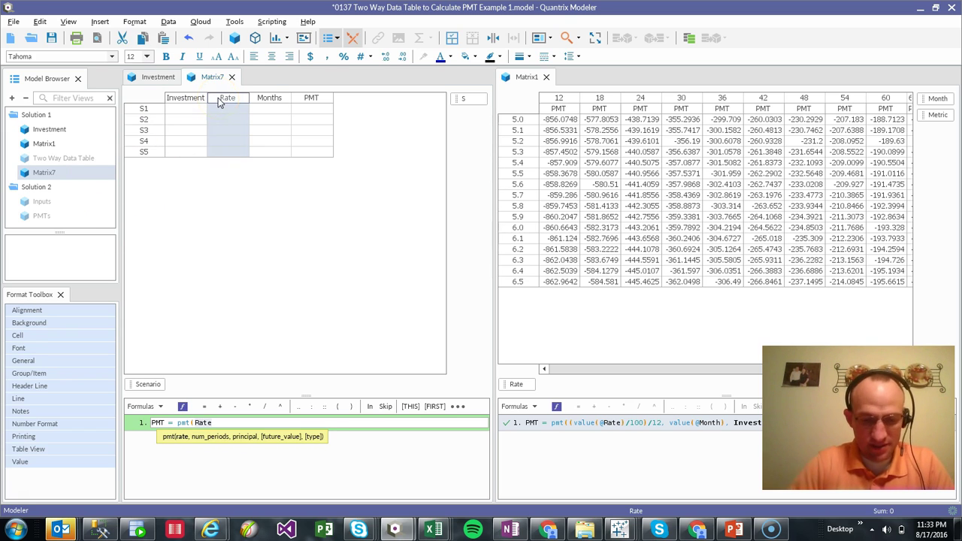
text(/12,)
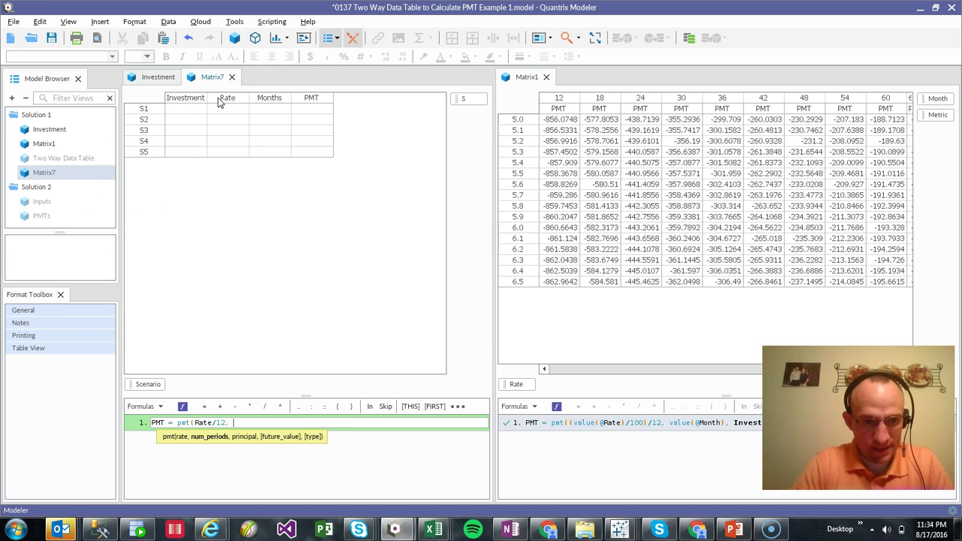
click(276, 100)
text(,)
click(192, 103)
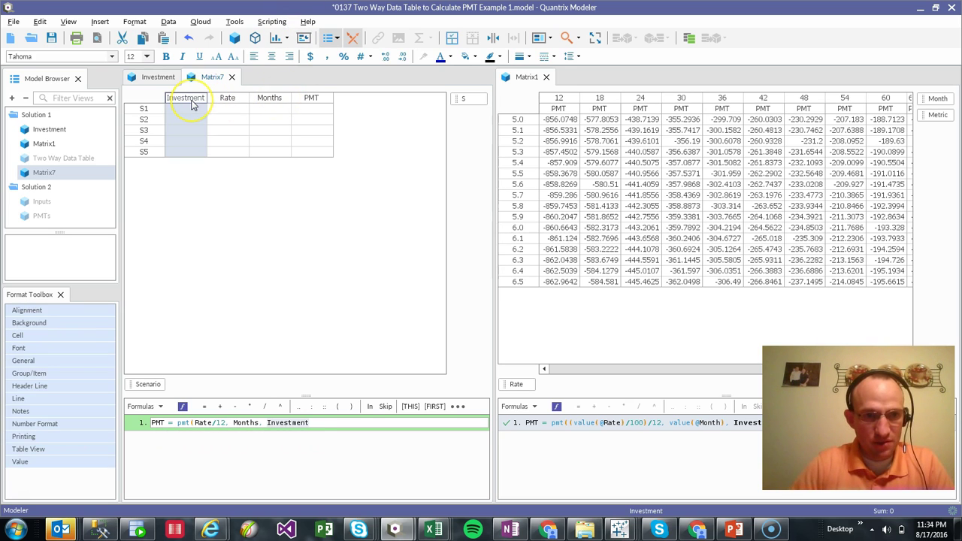
text())
key(Return)
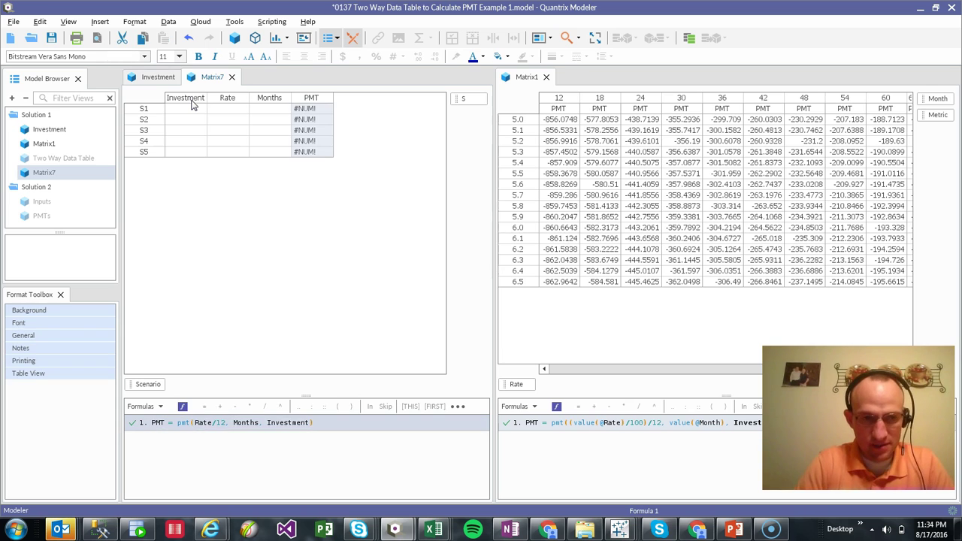
- Enter an investment of 10,000 and a rate of 5 for scenario S1
click(193, 116)
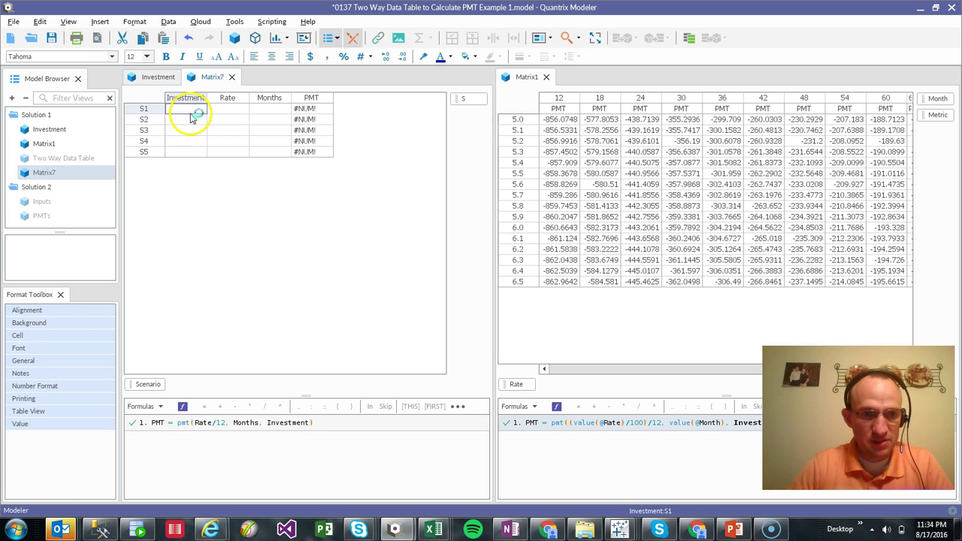
text(10,000)
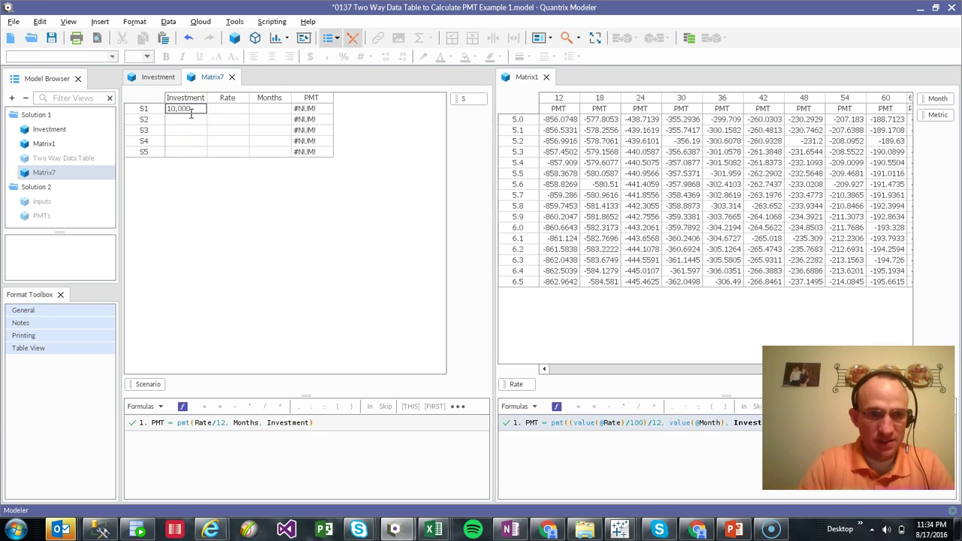
key(Tab)
text(5)
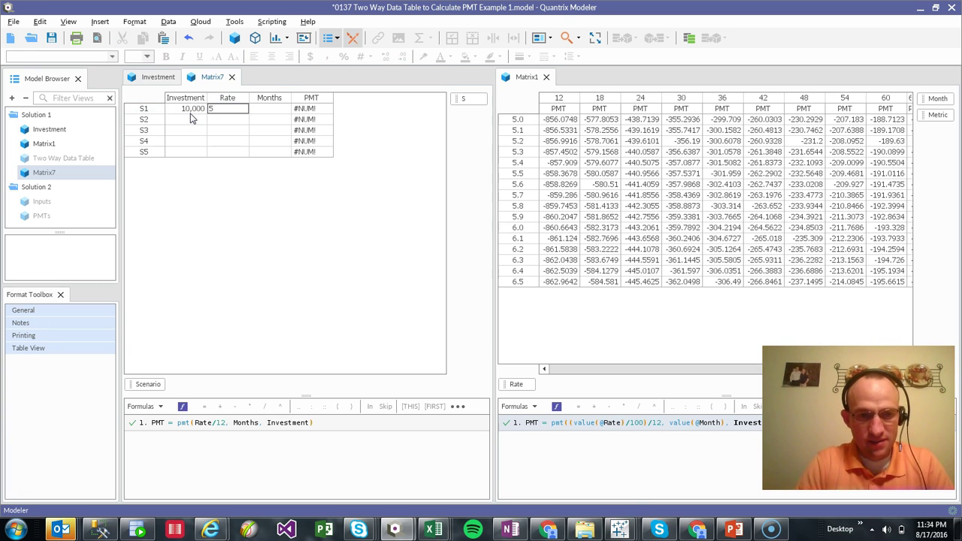
key(Return)
- Format the Rate column as a percentage and set scenario S1's rate to 5%
click(228, 98)
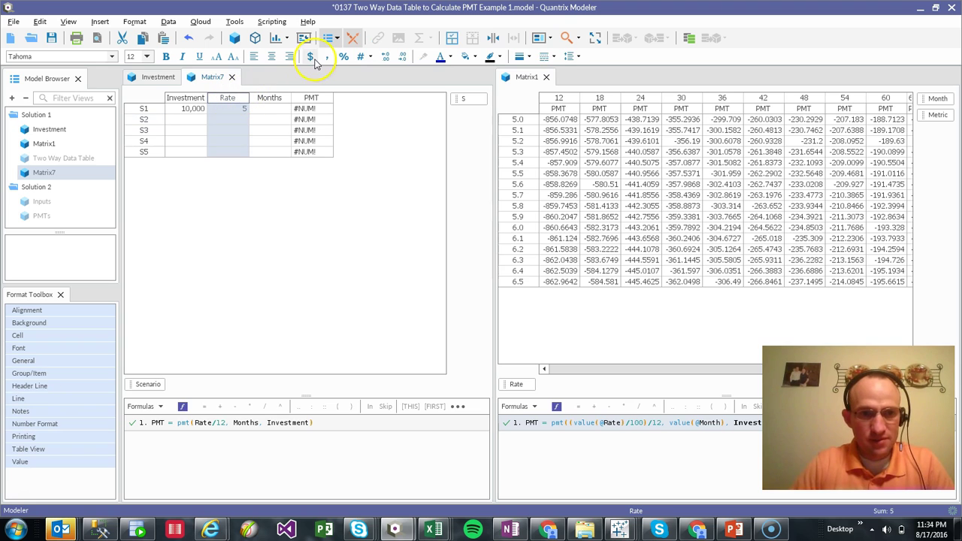
click(343, 57)
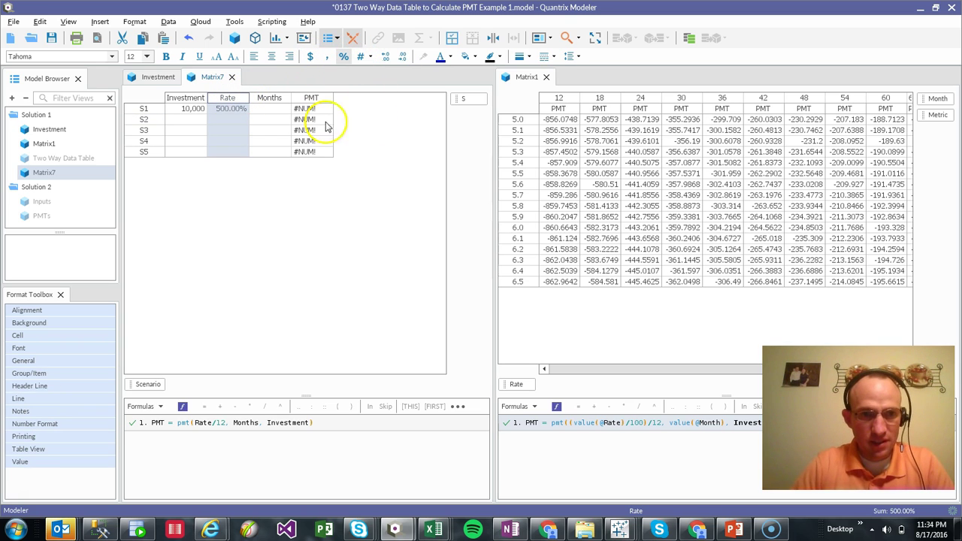
click(237, 109)
text(5)
key(Tab)
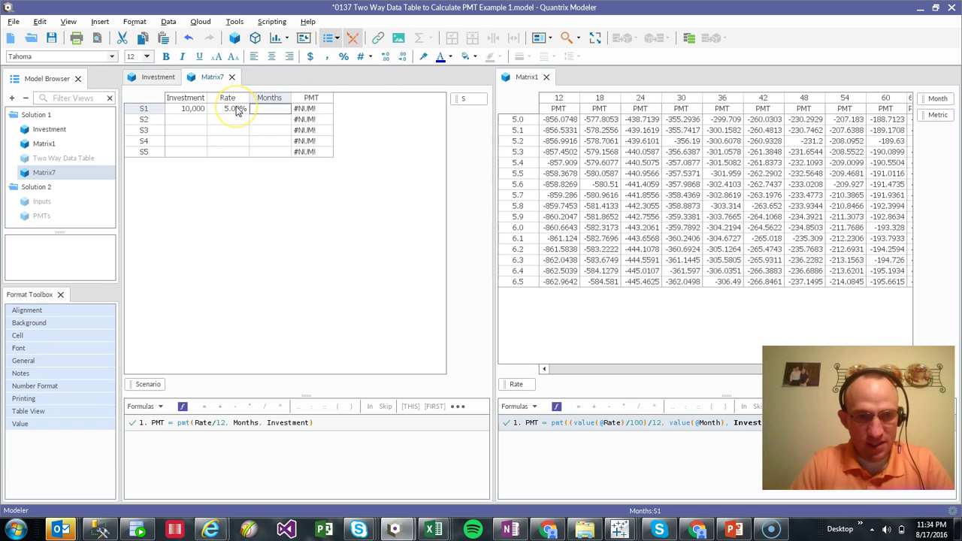
- Set scenario S1's Months to 60 and go back over the S1 input cells
text(60)
key(Return)
key(Up)
key(Left)
key(Left)
key(Right)
key(Right)
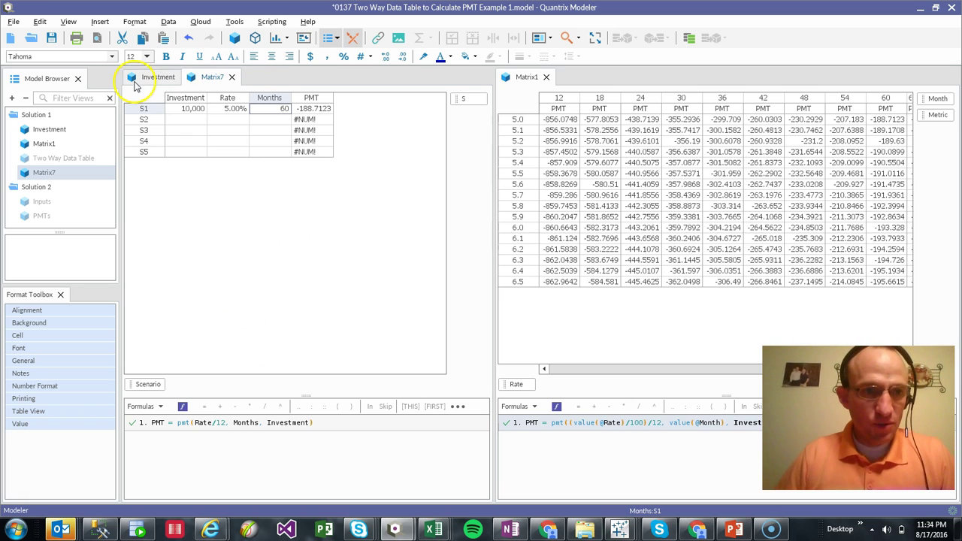
- Create another matrix, placed in the same pane as Matrix1, and name it Growth Rates
click(234, 38)
drag(375, 90, 602, 87)
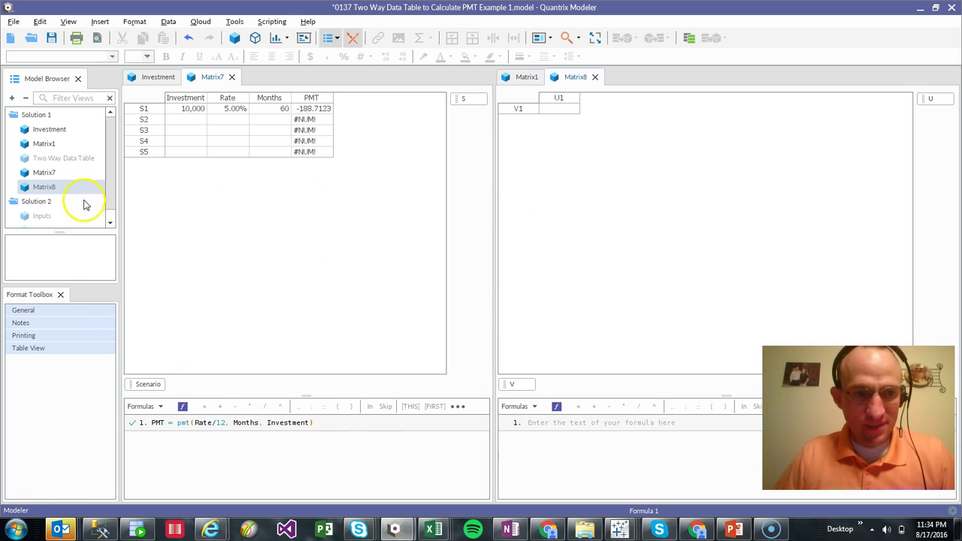
right_click(52, 189)
click(75, 211)
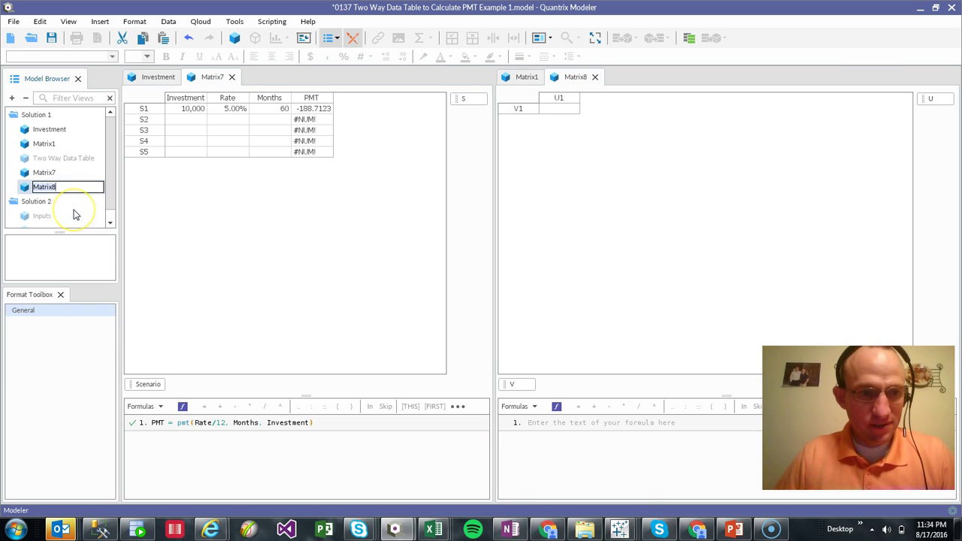
text(Growth Rates)
key(Return)
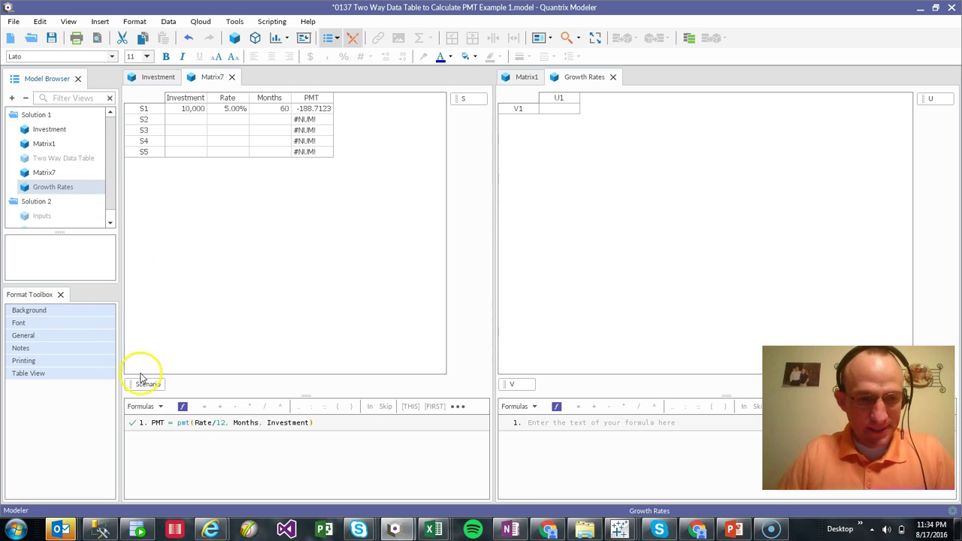
- Link the Scenario and S categories from Matrix7 into Growth Rates, replacing its default row category V and column category U
drag(148, 384, 560, 385)
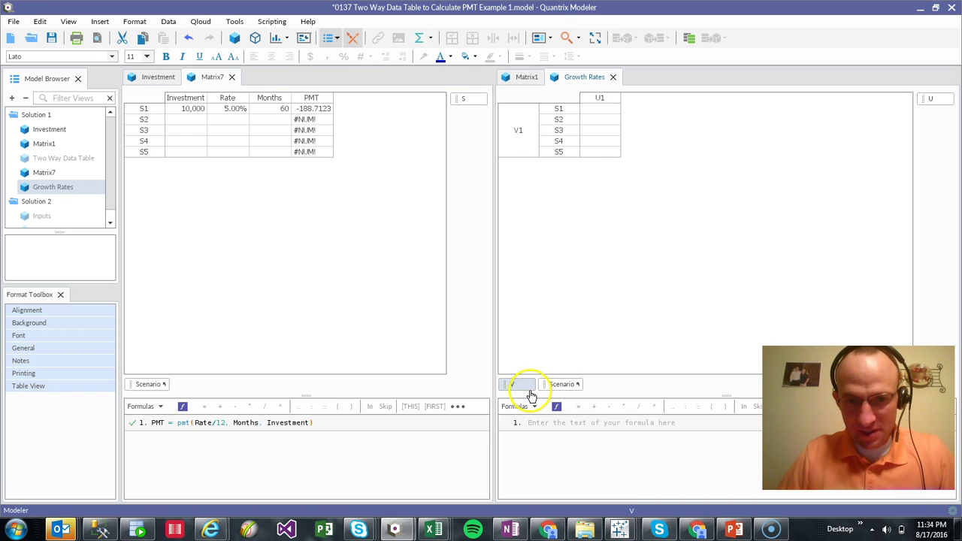
drag(531, 396, 526, 393)
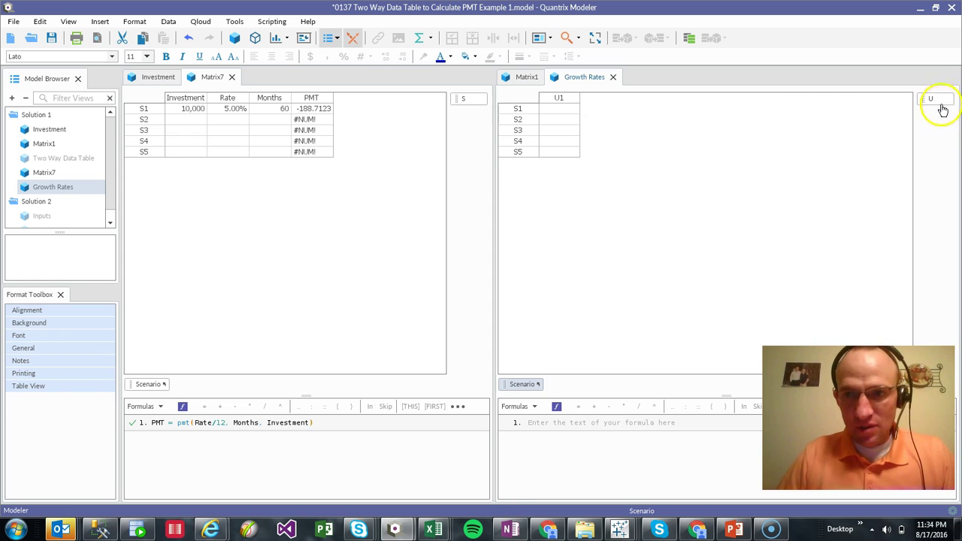
drag(466, 110, 932, 116)
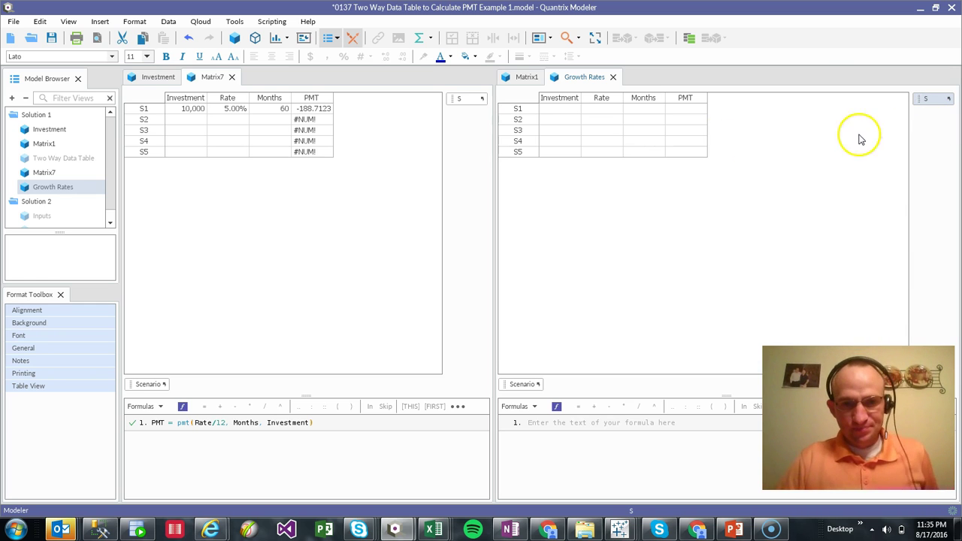
click(558, 102)
drag(559, 102, 649, 124)
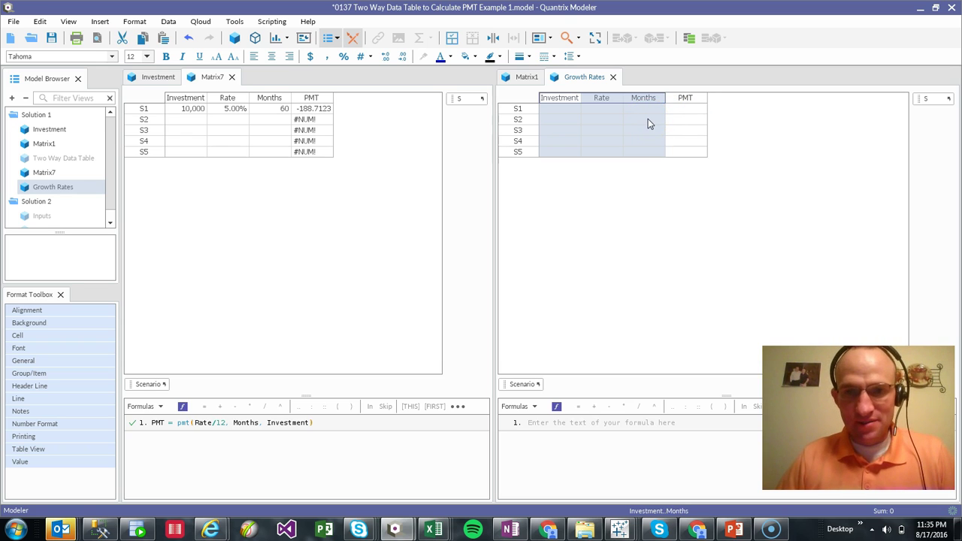
click(598, 130)
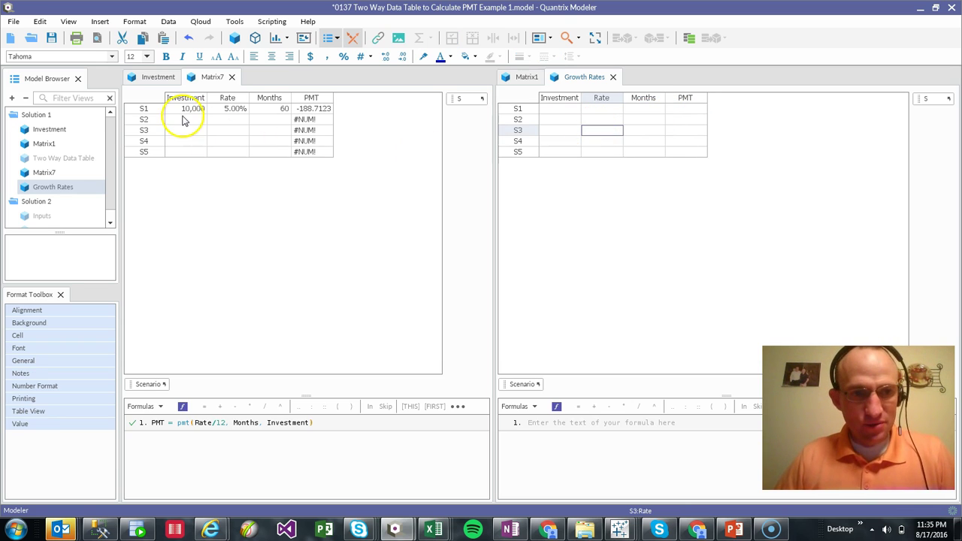
- Add a second formula to Matrix7: Investment = Investment:Scenario[FIRST] + Growth Rates::Investment
click(551, 120)
click(562, 151)
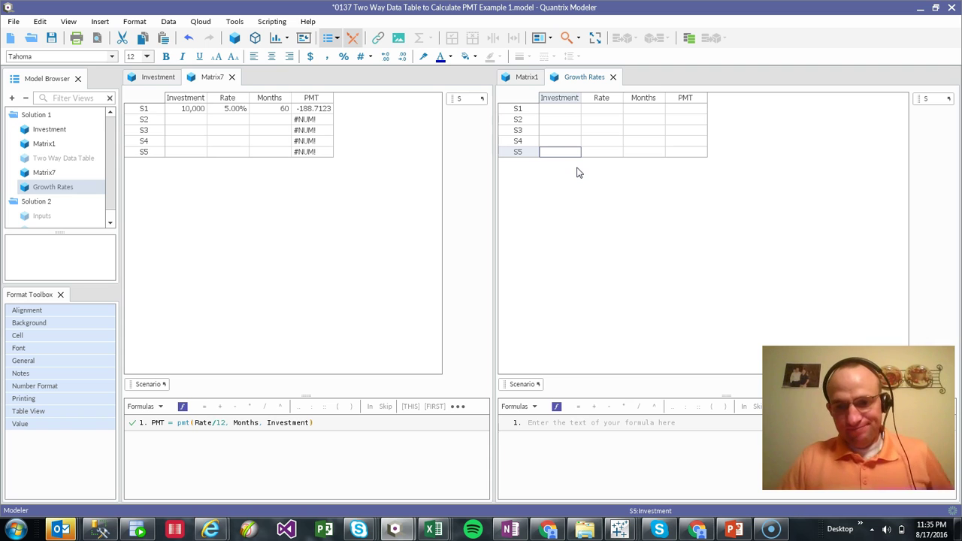
click(186, 120)
click(187, 98)
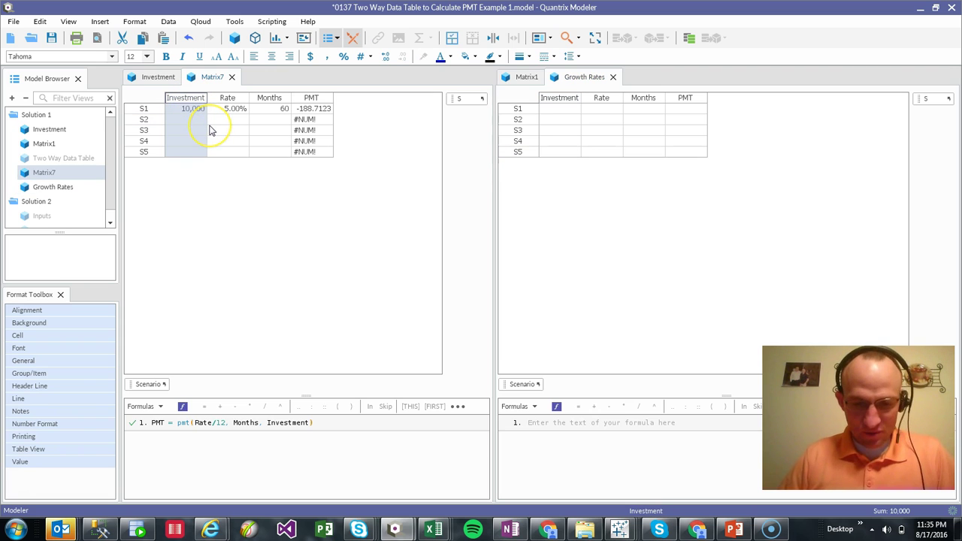
key(equal)
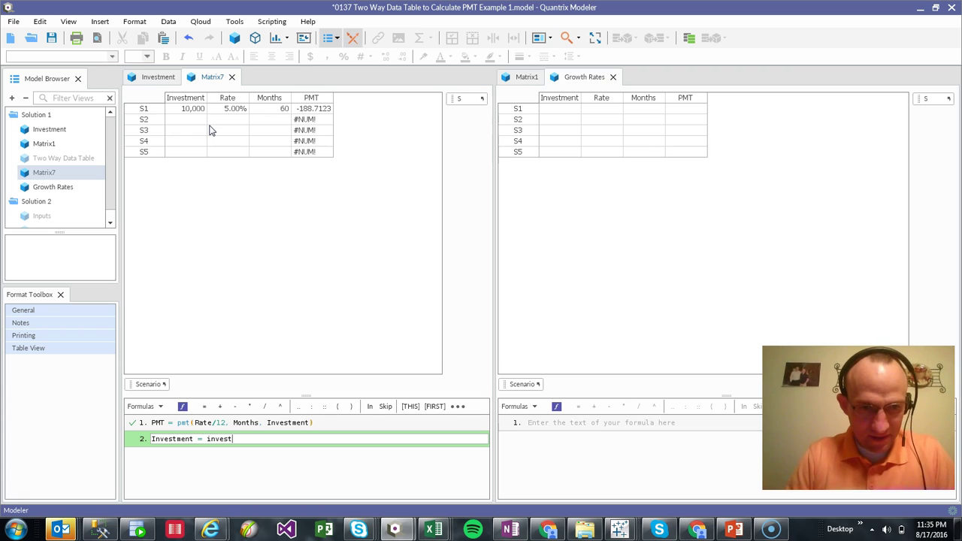
text(investment()
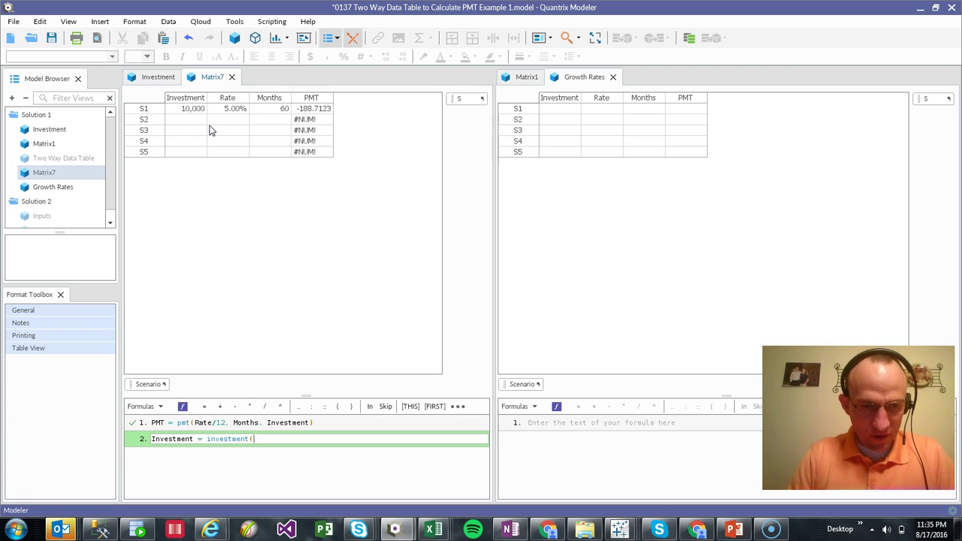
key(BackSpace)
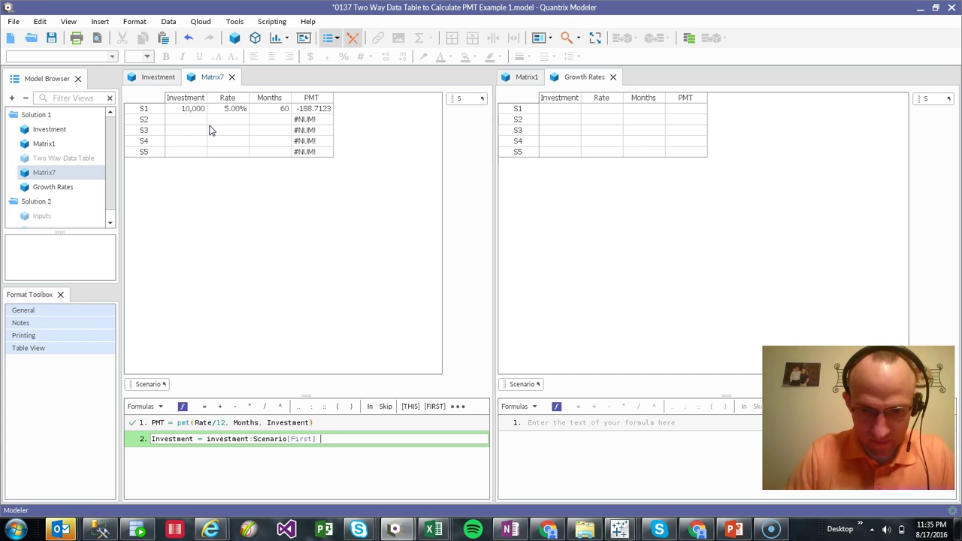
text(+)
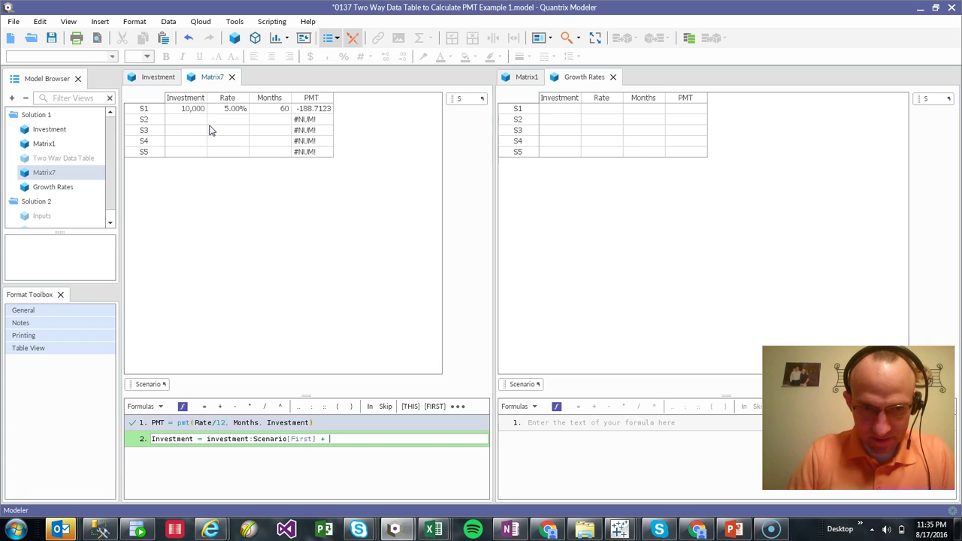
click(553, 99)
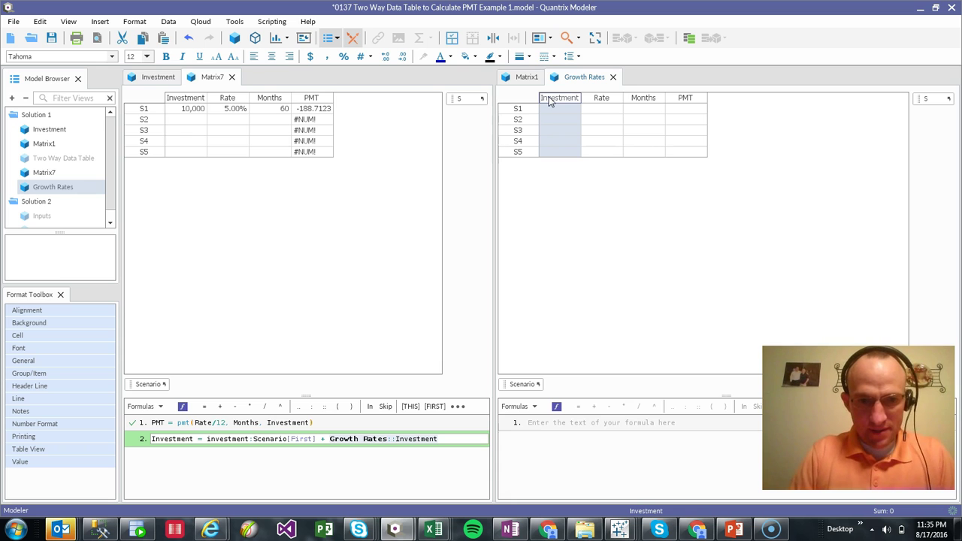
key(Return)
click(562, 124)
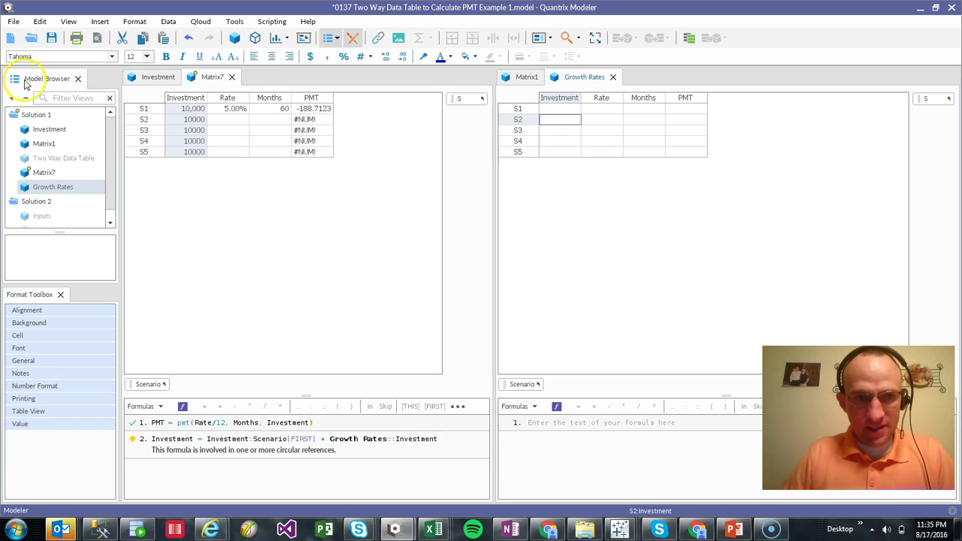
click(185, 98)
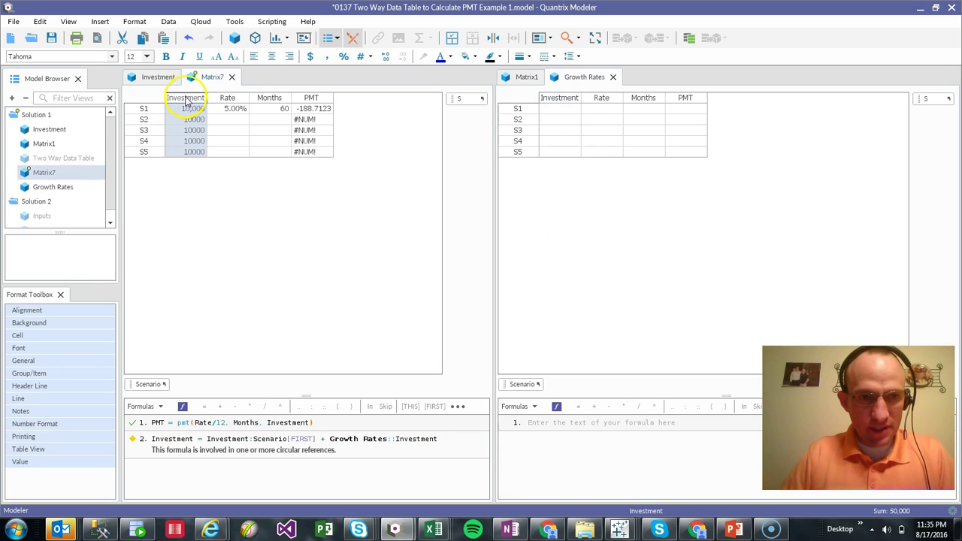
click(445, 440)
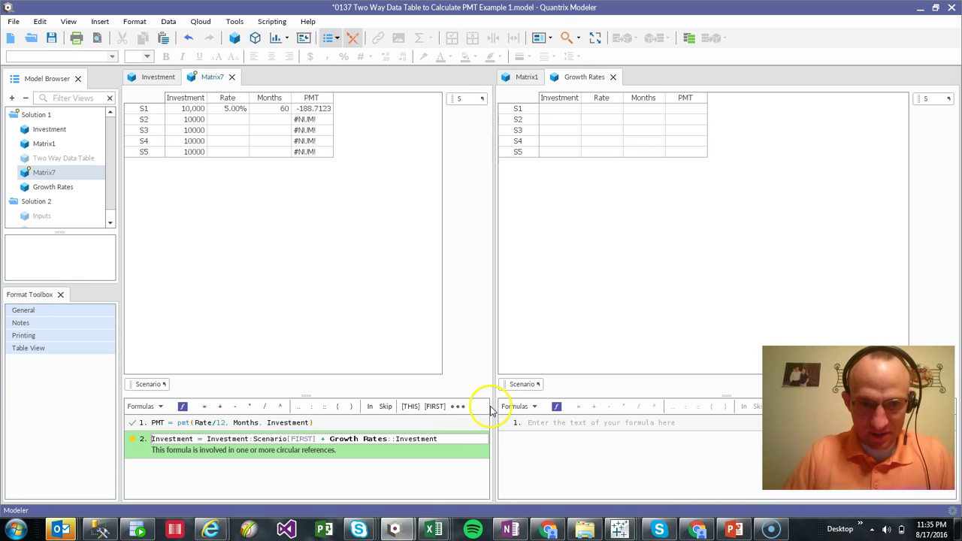
key(Return)
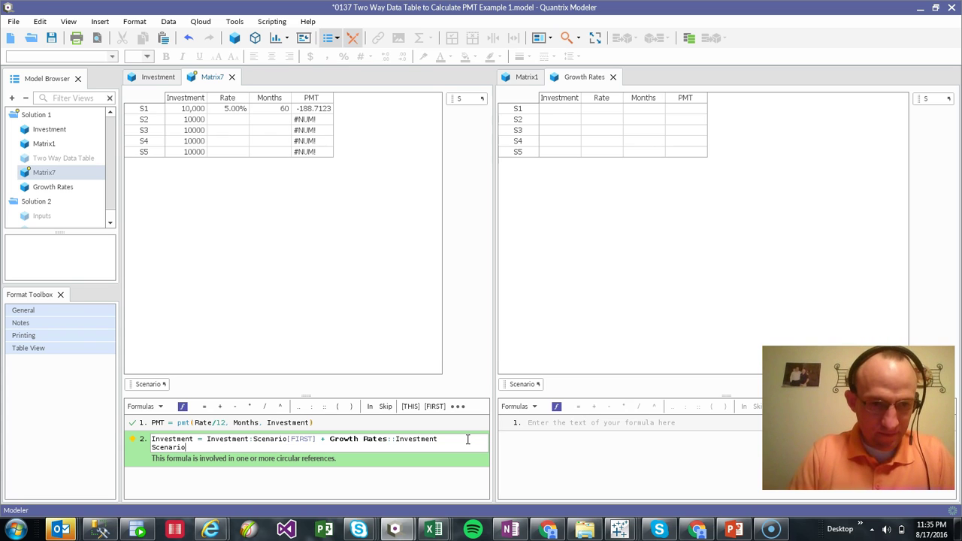
key(BackSpace)
key(BackSpace)
key(BackSpace)
key(BackSpace)
key(BackSpace)
key(BackSpace)
key(BackSpace)
key(BackSpace)
key(BackSpace)
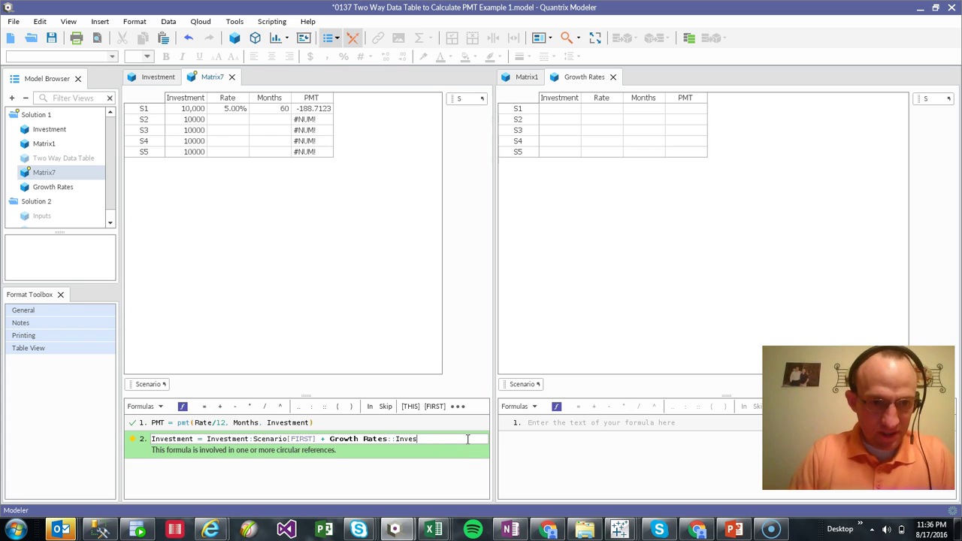
text(tment)
key(Return)
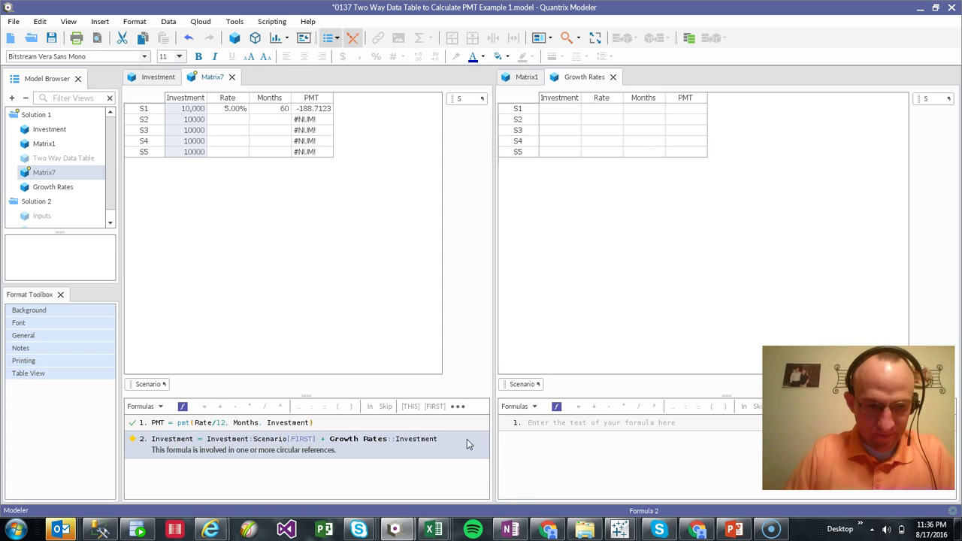
- Exclude scenario S1 from Matrix7's Investment formula by adding the clause Skip S1
click(466, 438)
key(Return)
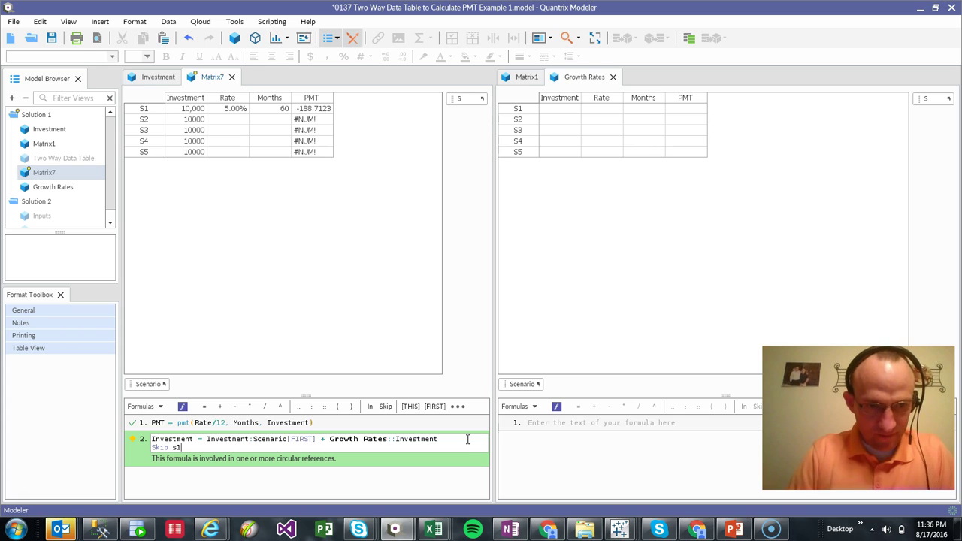
key(Return)
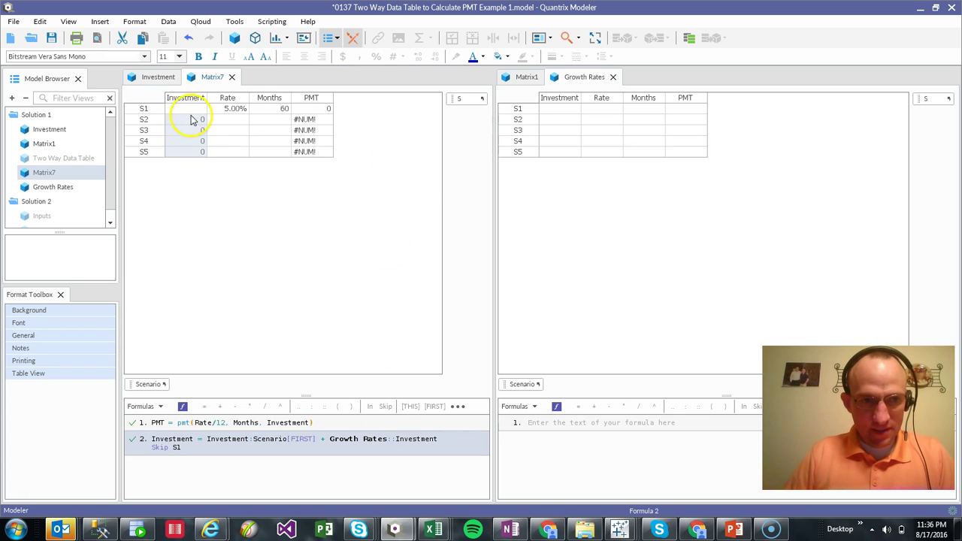
- Rename scenario S1 in Matrix7 as Base Scenario
click(155, 110)
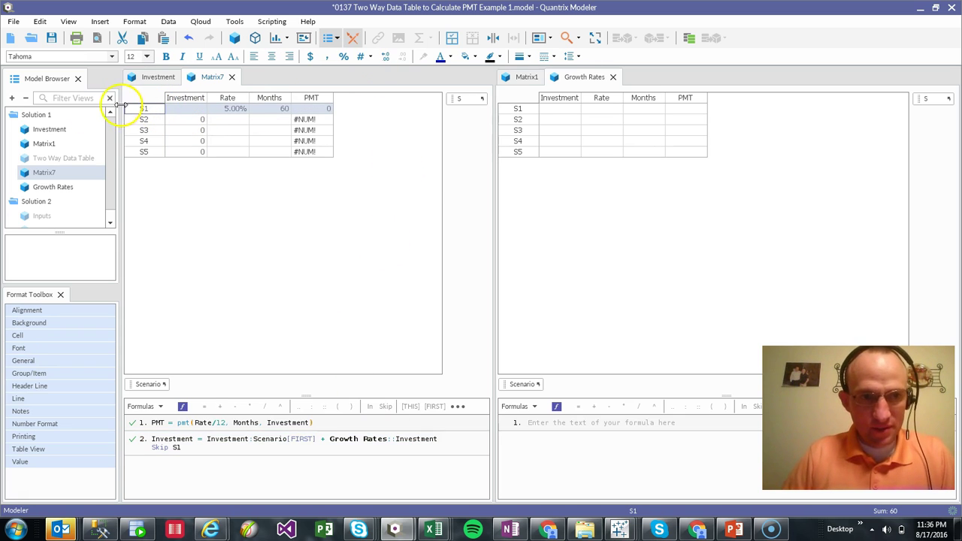
double_click(126, 108)
text(Base Scenario)
key(Return)
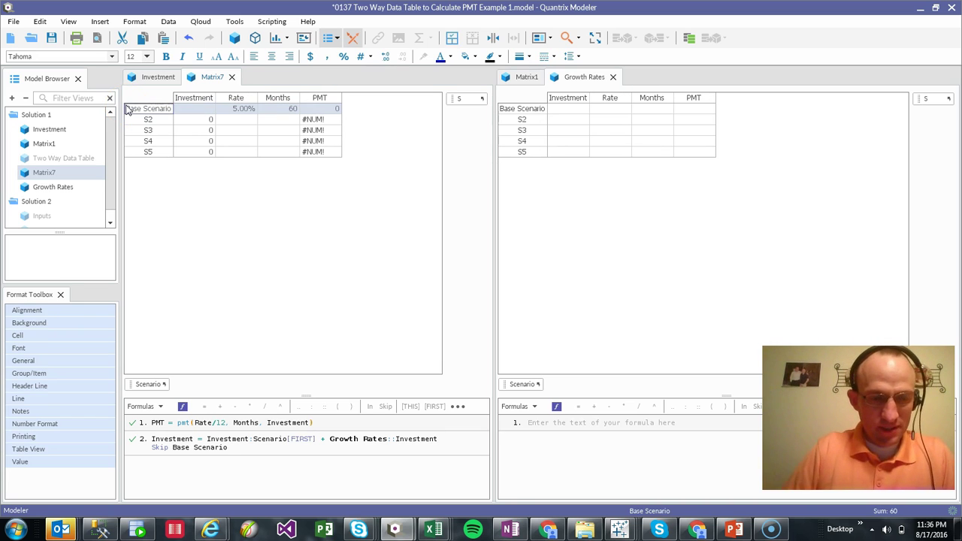
- Set the Base Scenario's Investment in Matrix7 to 10,000
key(Right)
text(10)
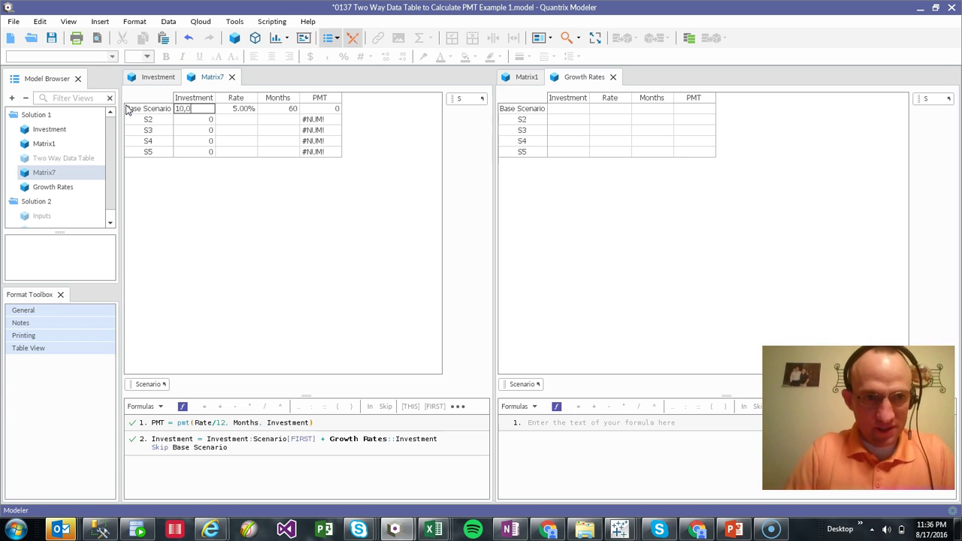
text(,000)
key(Return)
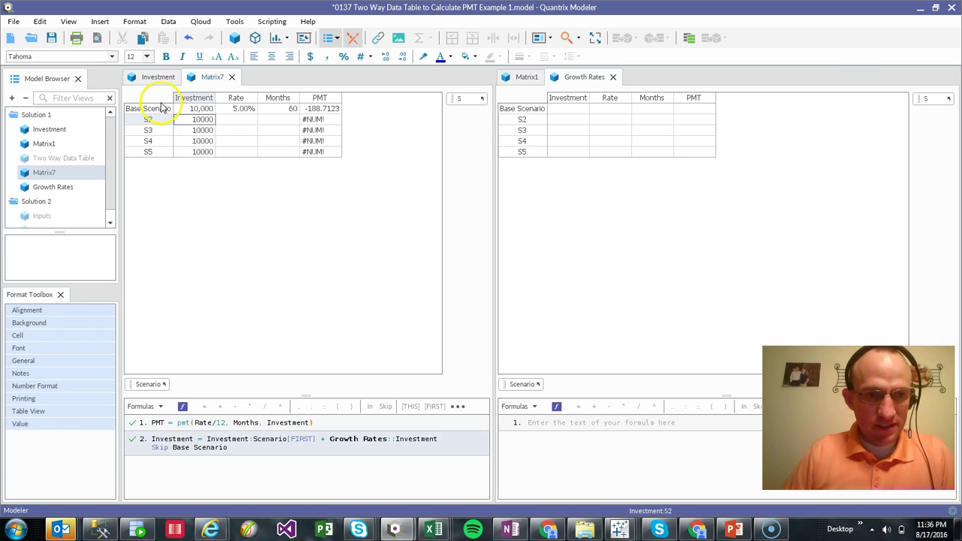
- Apply the dark blue font colour to Matrix7's Base Scenario row and to the Investment through PMT columns of Growth Rates
click(155, 109)
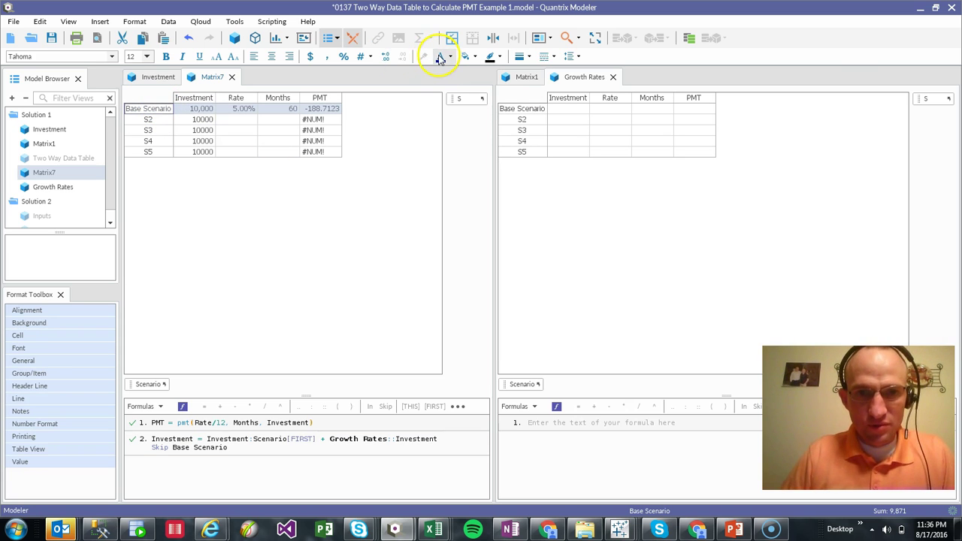
drag(569, 99, 688, 100)
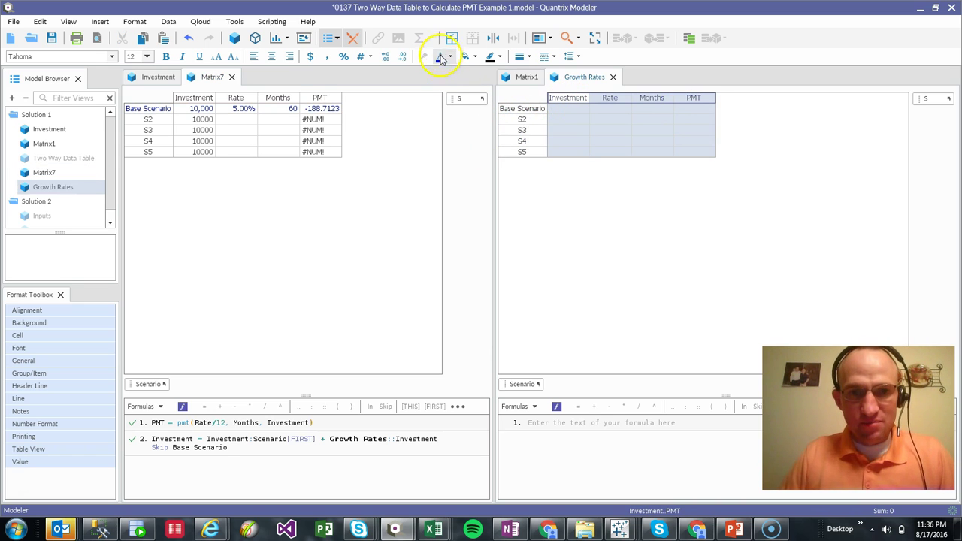
click(573, 118)
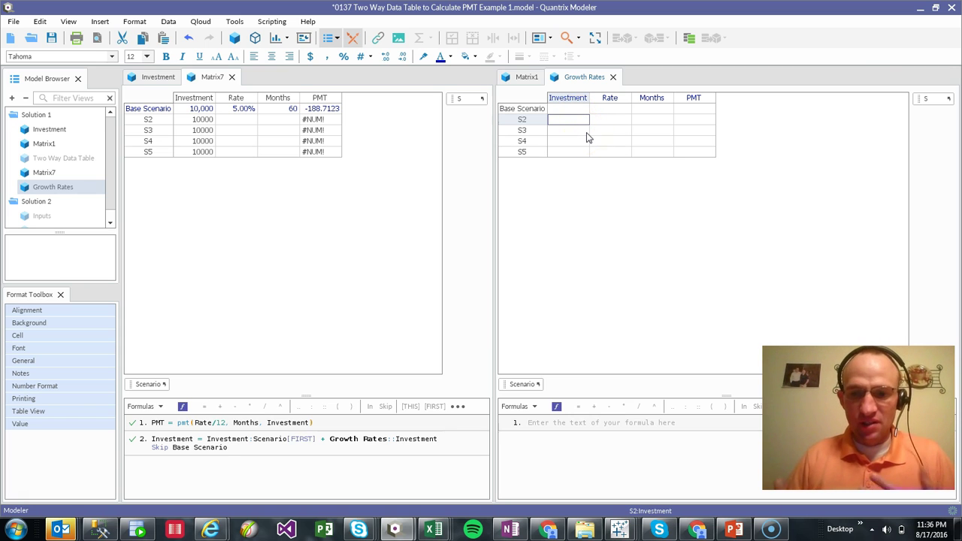
click(569, 109)
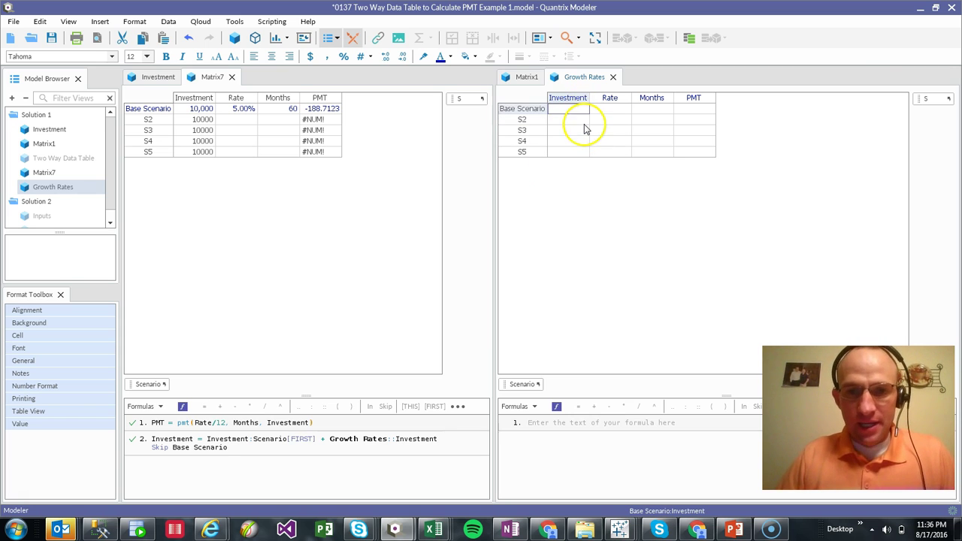
text(1000)
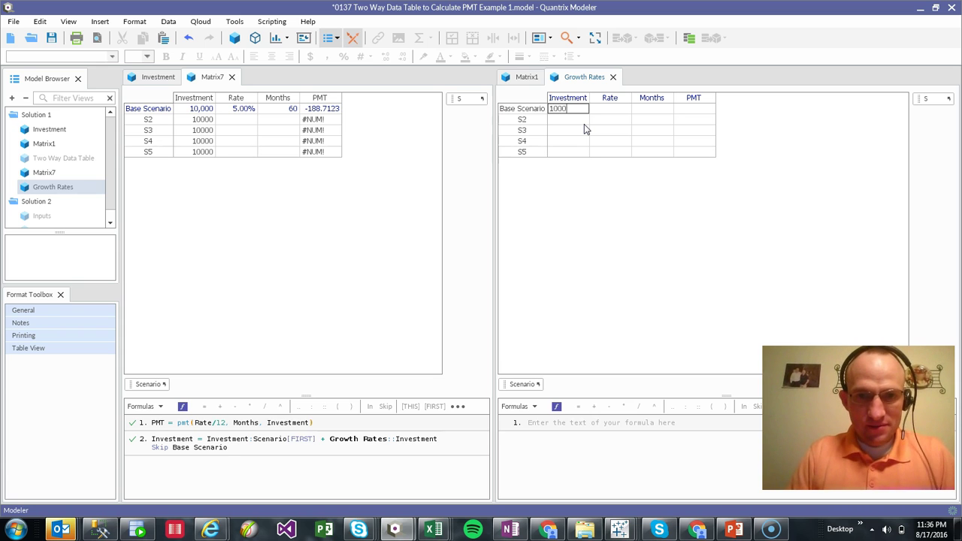
key(Return)
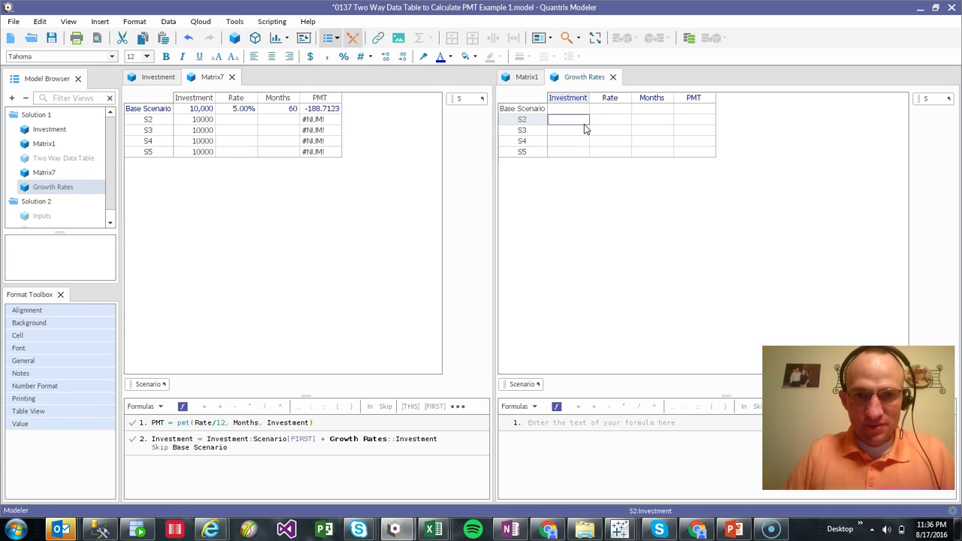
- Set scenario S2's Investment in the Growth Rates matrix to 1000
text(1000)
key(Return)
key(Up)
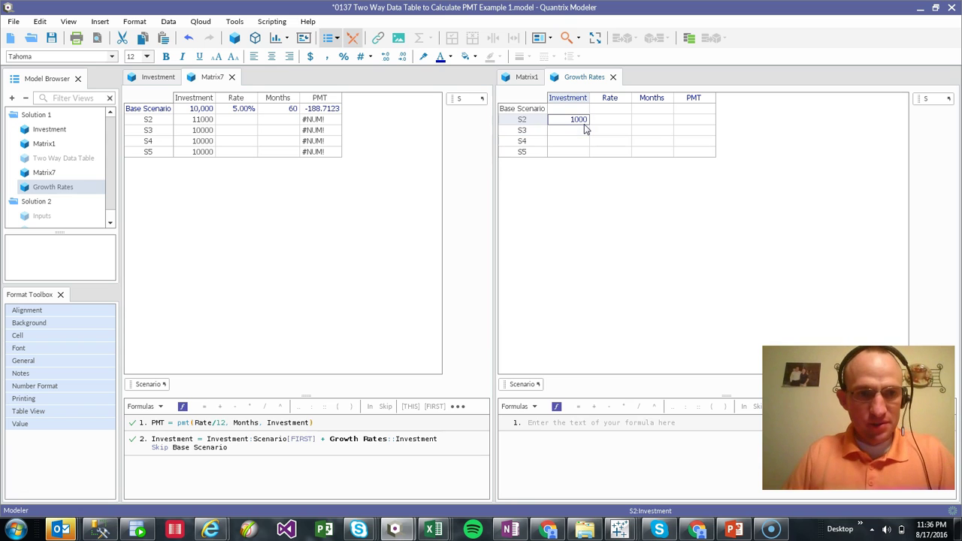
- Format Matrix7's Investment column with thousands separators and no decimal places
click(196, 98)
click(326, 57)
click(402, 59)
click(402, 58)
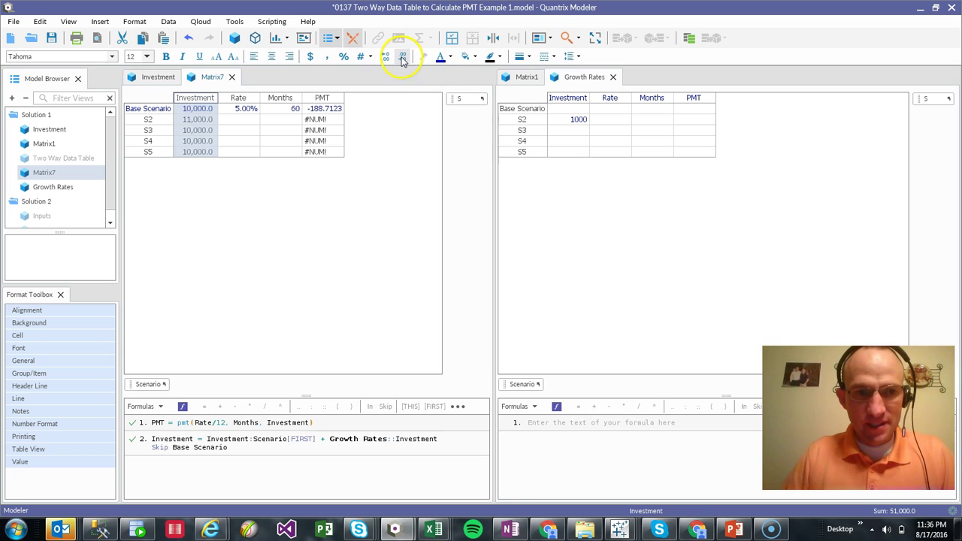
- Set scenario S3's Investment in the Growth Rates matrix to 5000
click(579, 131)
text(5000)
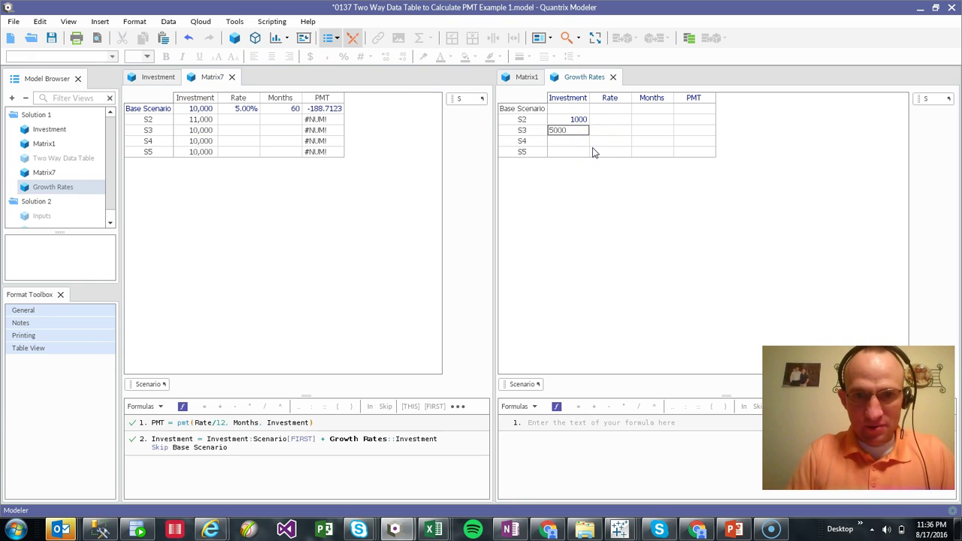
key(Return)
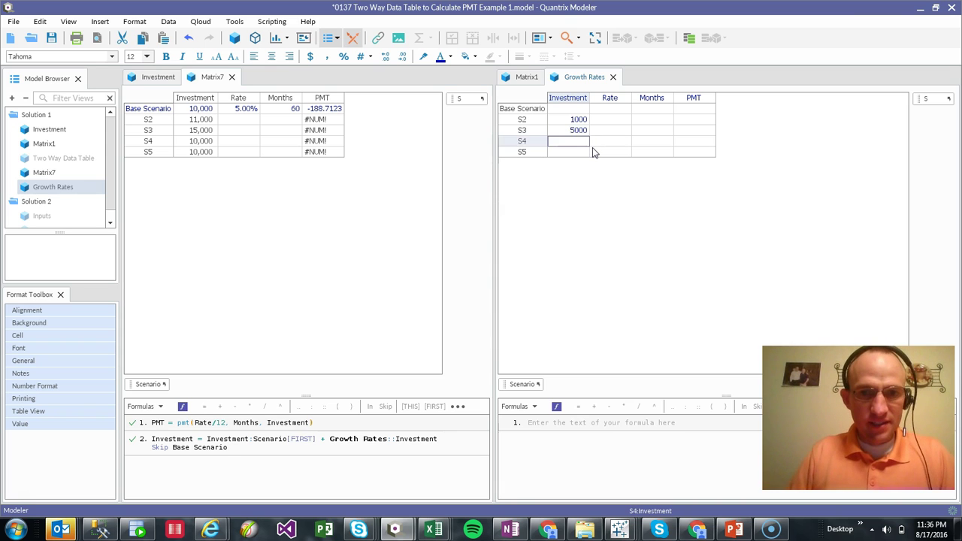
- Format the Rate column of the Growth Rates matrix as a percentage
key(Right)
key(Up)
key(Up)
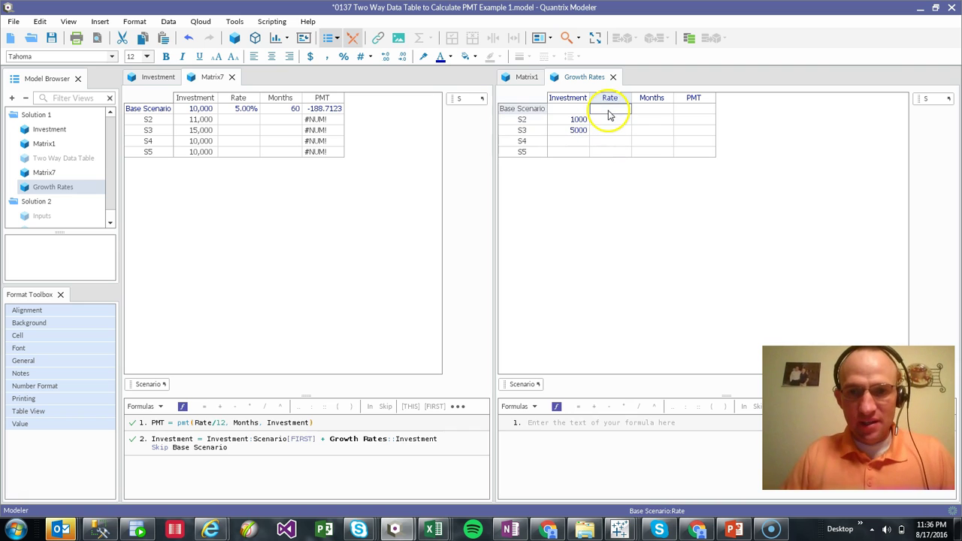
click(608, 99)
click(613, 120)
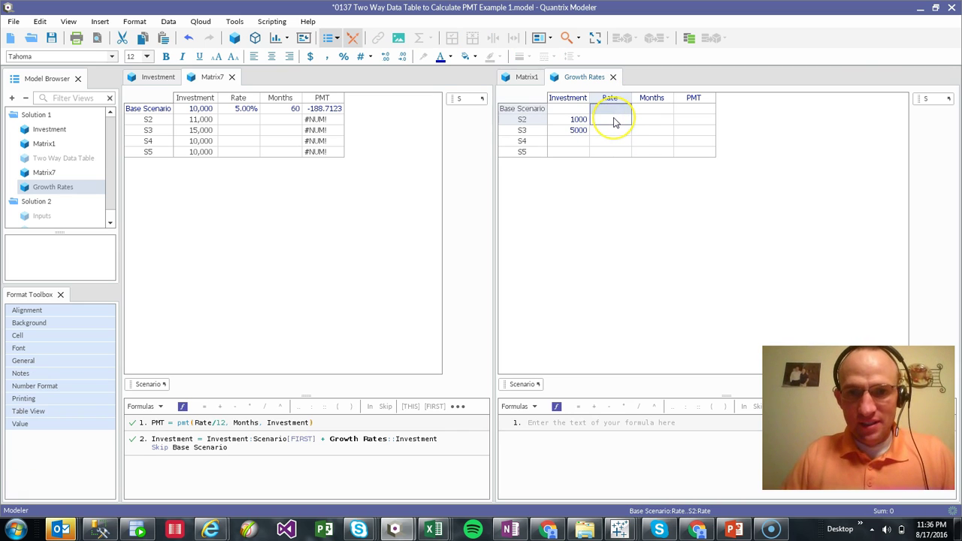
text(.)
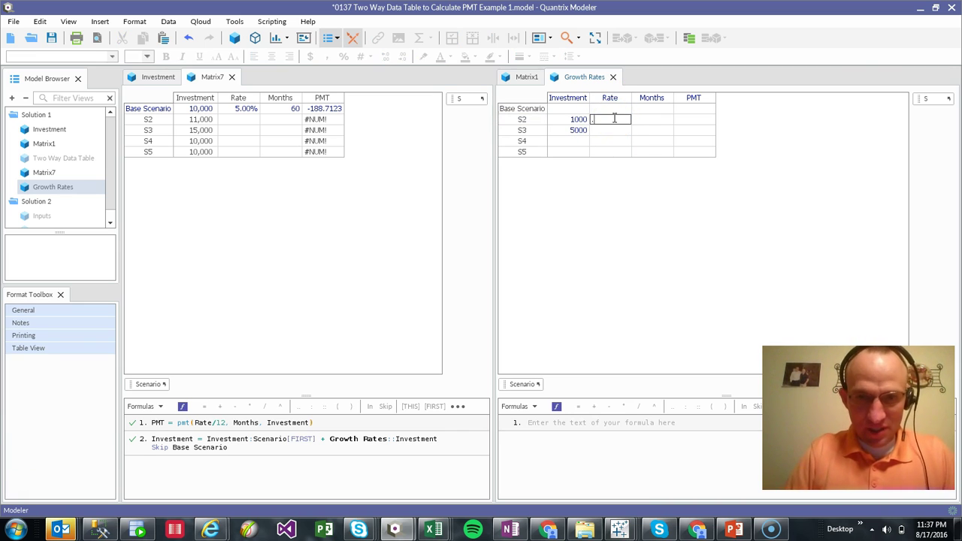
click(610, 99)
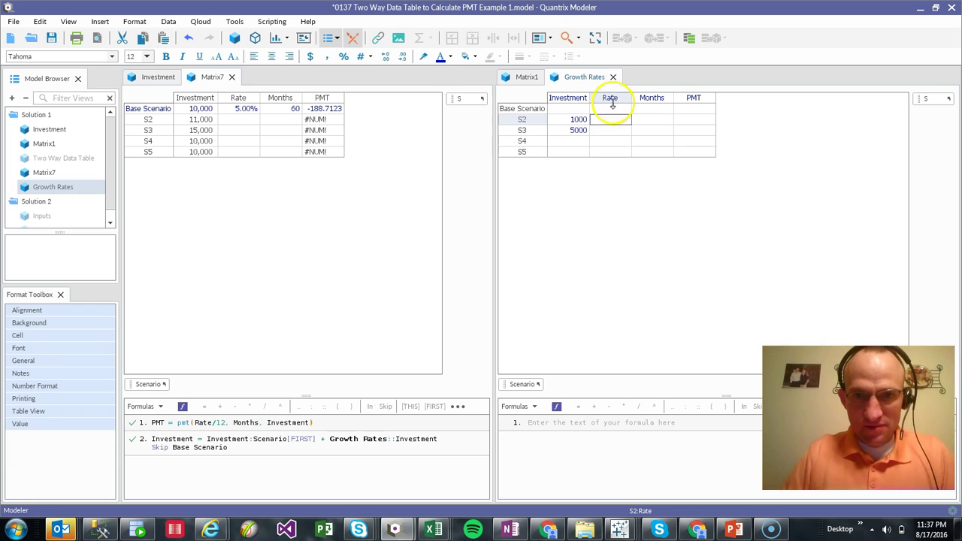
click(344, 58)
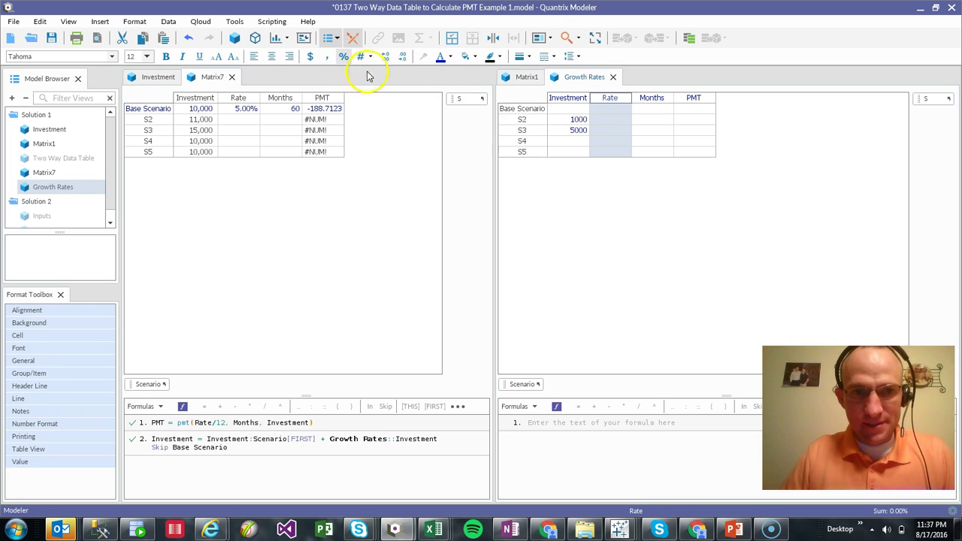
- Set scenario S2's Rate in the Growth Rates matrix to 0.50%
click(611, 120)
text(.0)
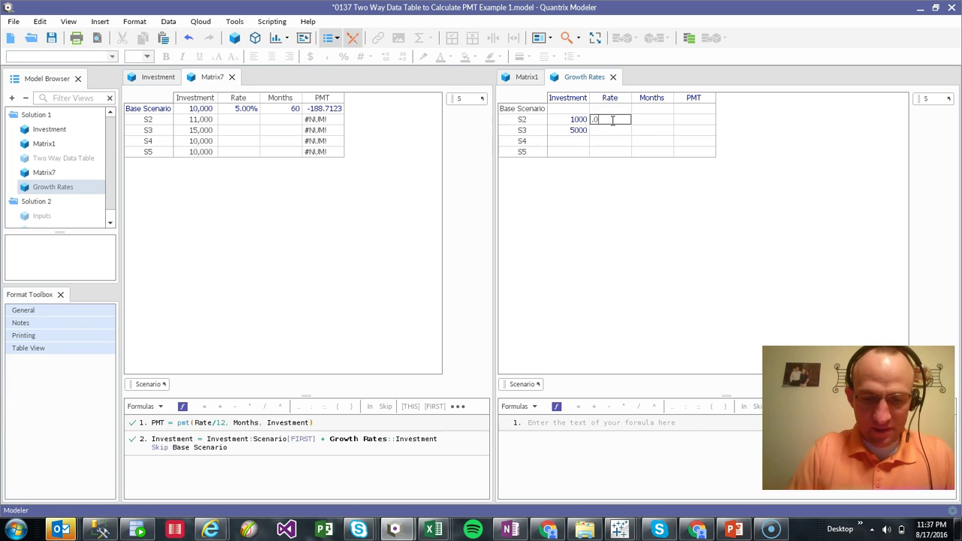
text(5)
key(Return)
click(612, 120)
text(.005)
key(Return)
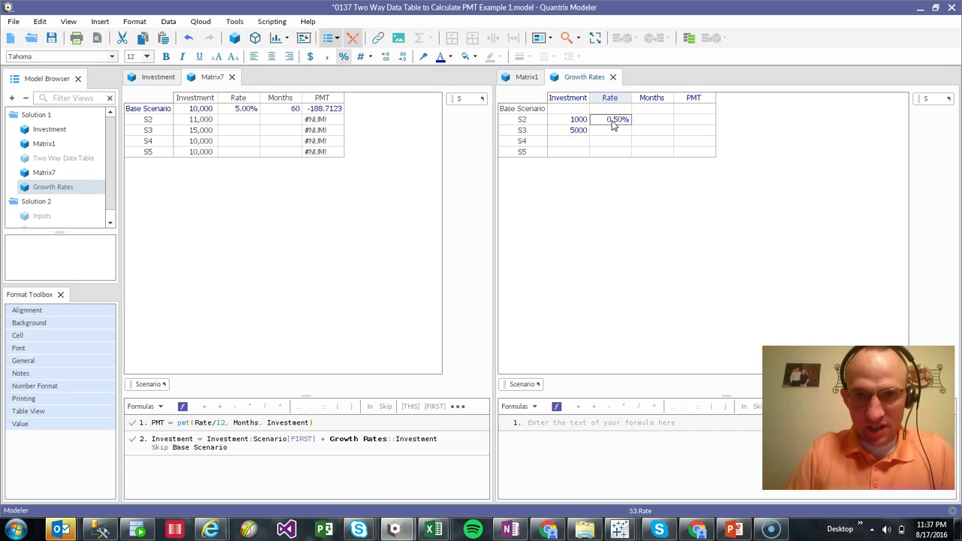
click(613, 123)
- Add the Matrix7 formula Rate = Rate:Scenario[First] + Growth Rates::Rate, skipping Base Scenario
click(237, 111)
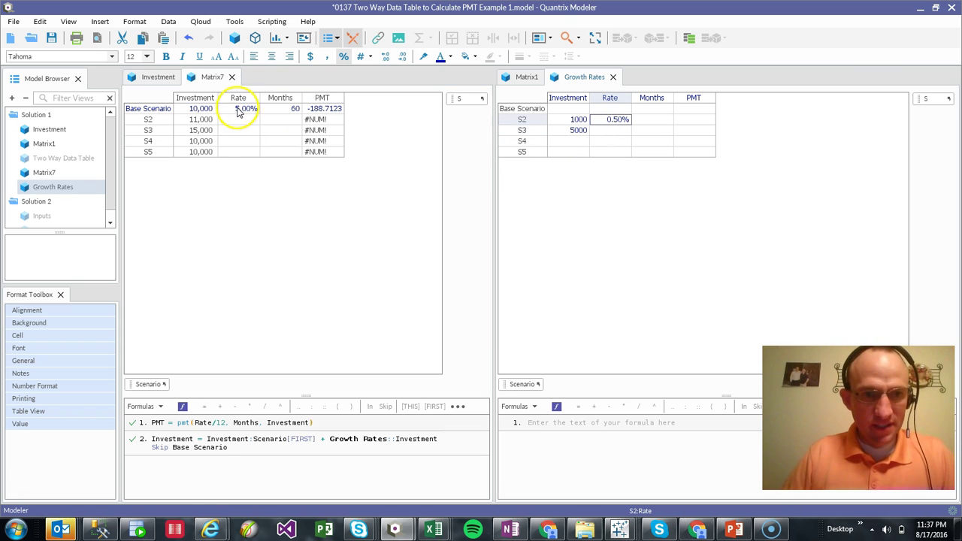
click(240, 98)
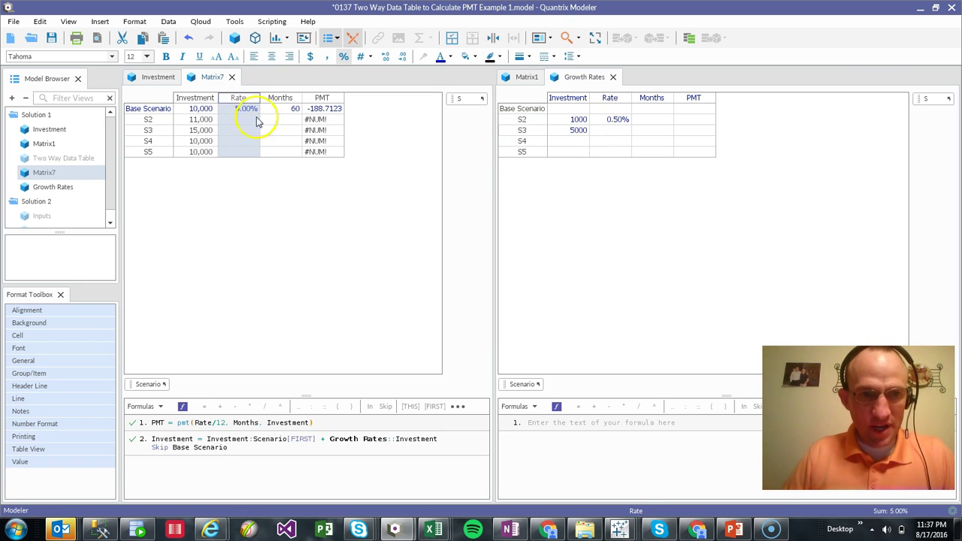
key(equal)
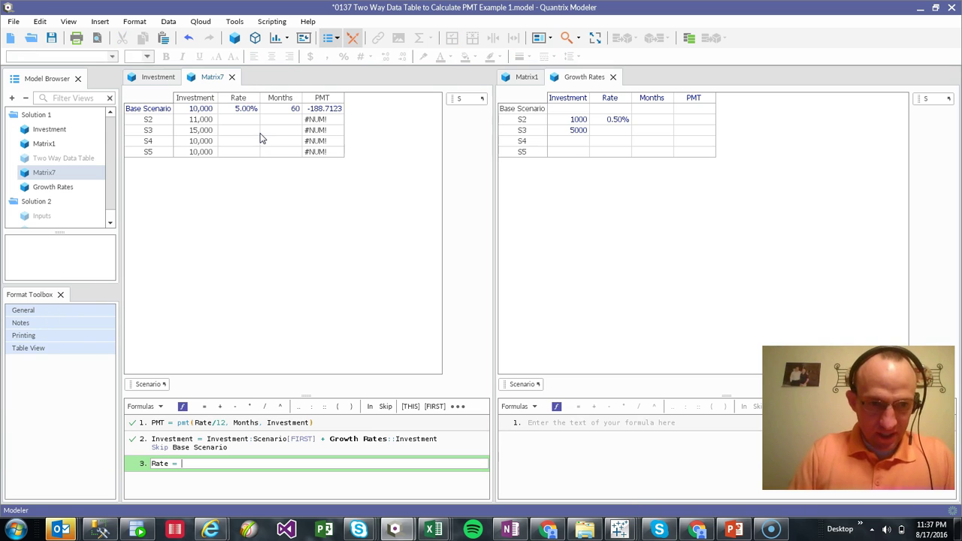
text(Rate)
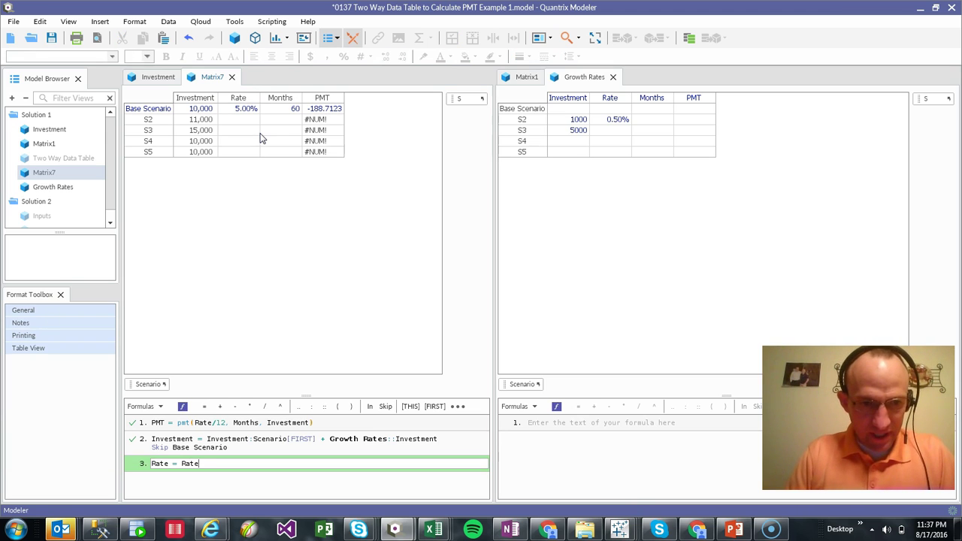
text(:Scenario)
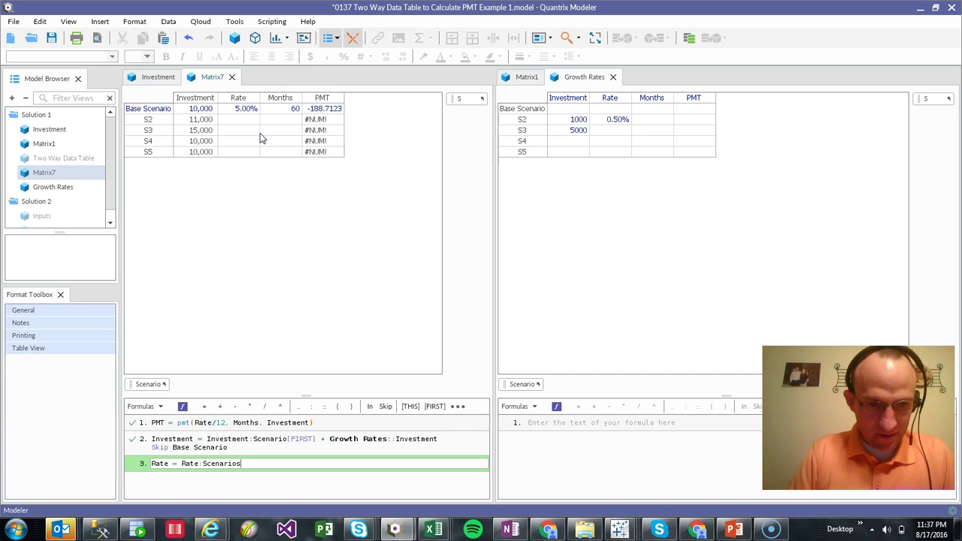
text([F)
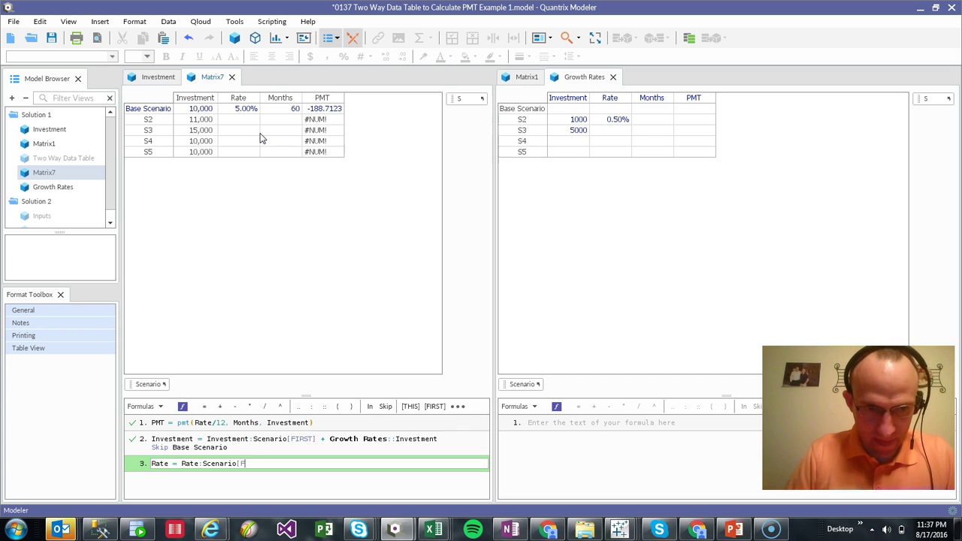
text(irst] +)
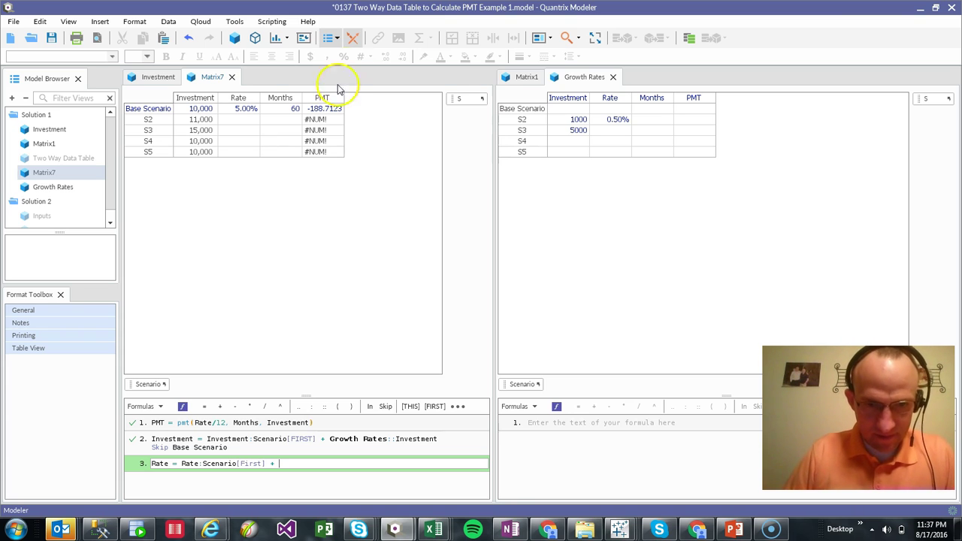
click(610, 99)
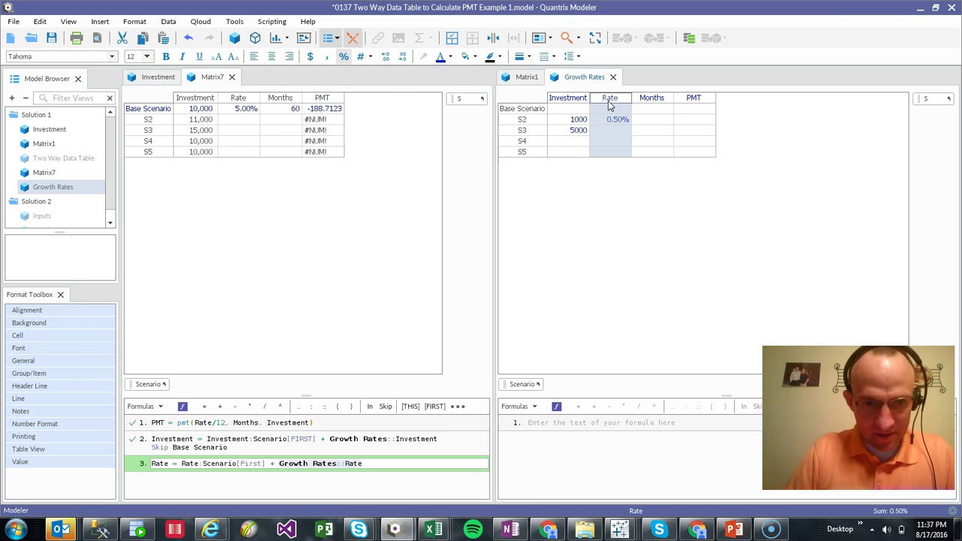
key(shift+Return)
text(skip Base Scenario)
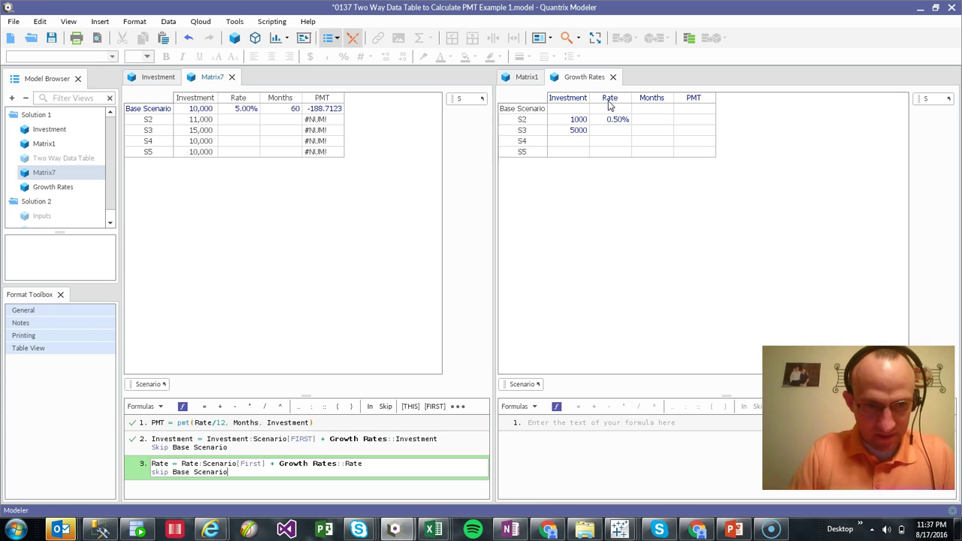
key(Return)
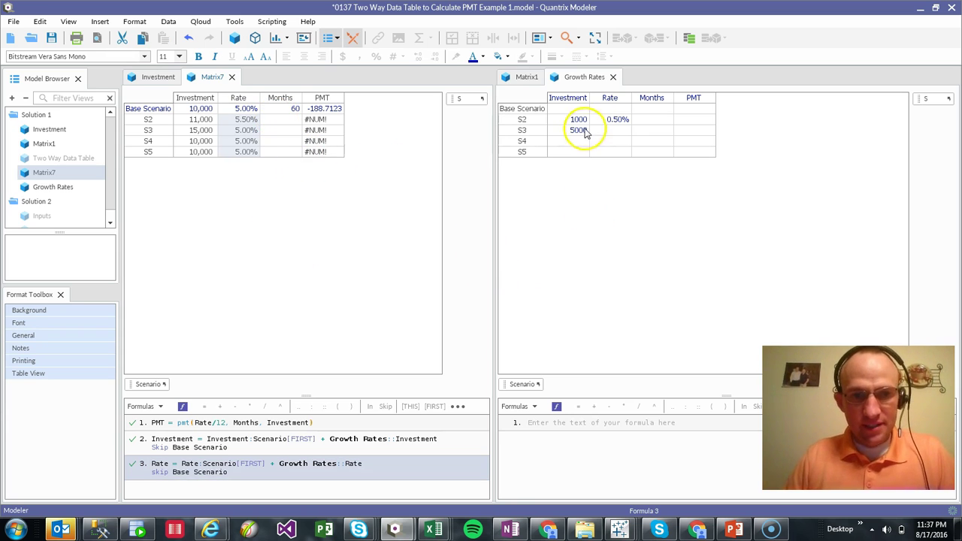
- Add a copy of Matrix7's Rate formula as formula 4, enlarging the formula area, and change its target to Months
click(259, 481)
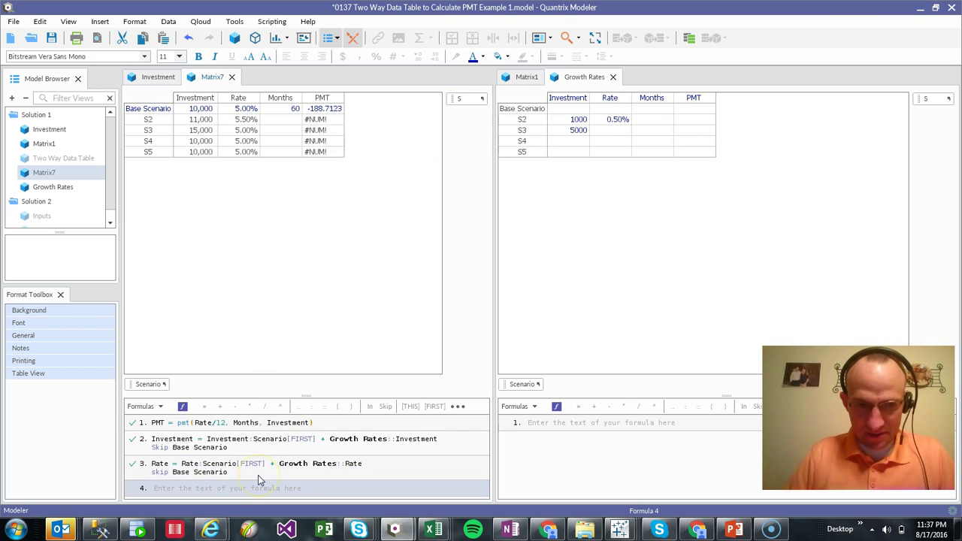
text(Rate = Rate:Scenario[FIRST] + Growth Rates::Rate skip Base Scenario)
drag(304, 401, 321, 285)
click(164, 390)
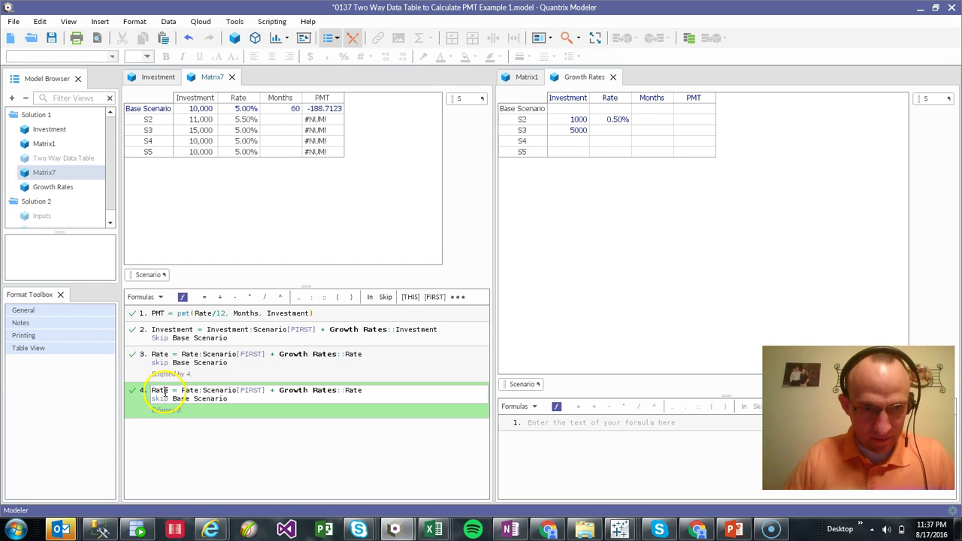
double_click(164, 390)
text(Months)
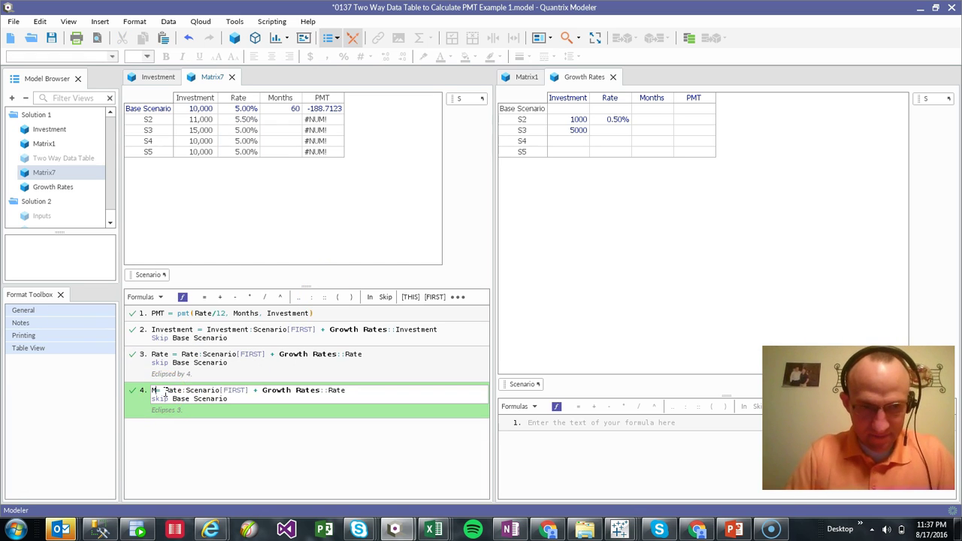
- Change the right side of formula 4 to Months:Scenario[FIRST] + Growth Rates::Months
key(ctrl+shift+Right)
key(Right)
key(ctrl+shift+Right)
key(Right)
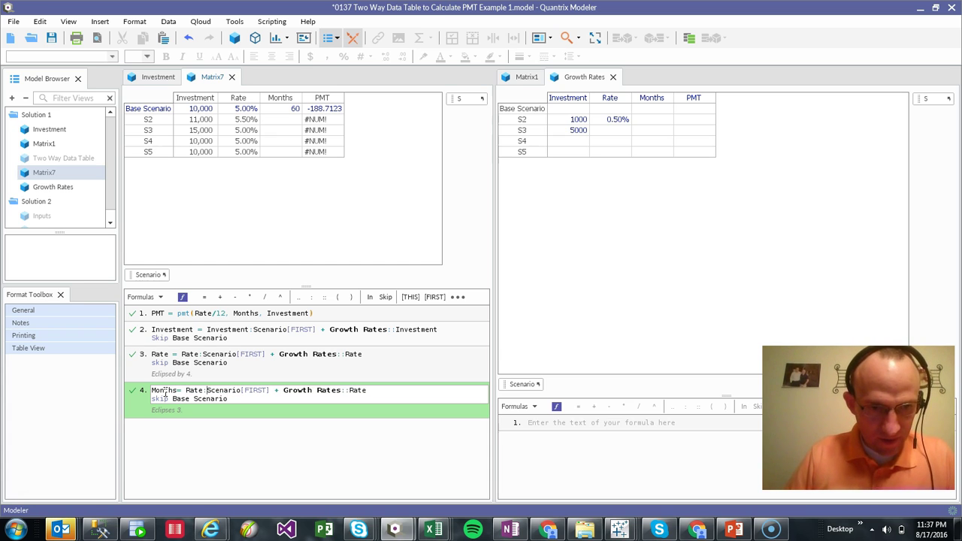
key(ctrl+shift+Left)
text(Months)
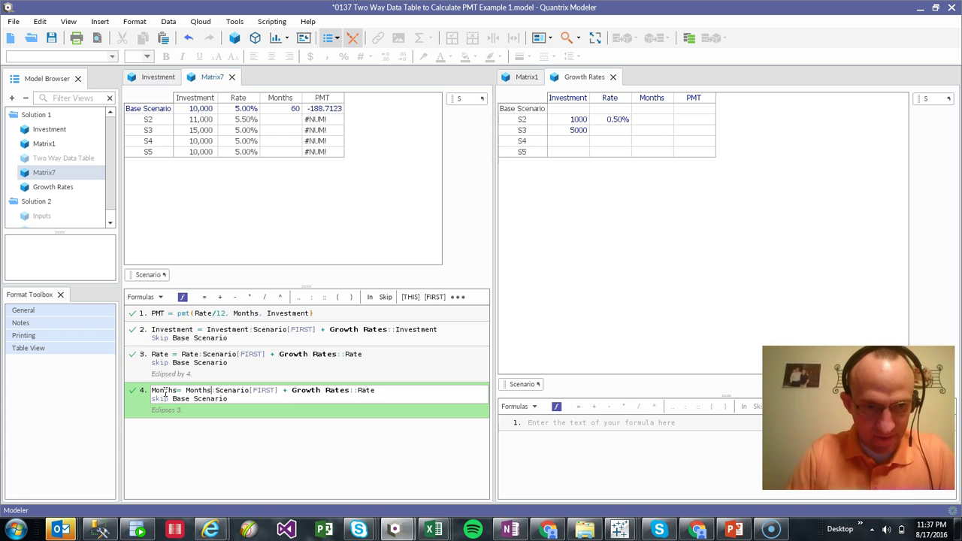
key(ctrl+Right)
key(ctrl+Right)
key(ctrl+Right)
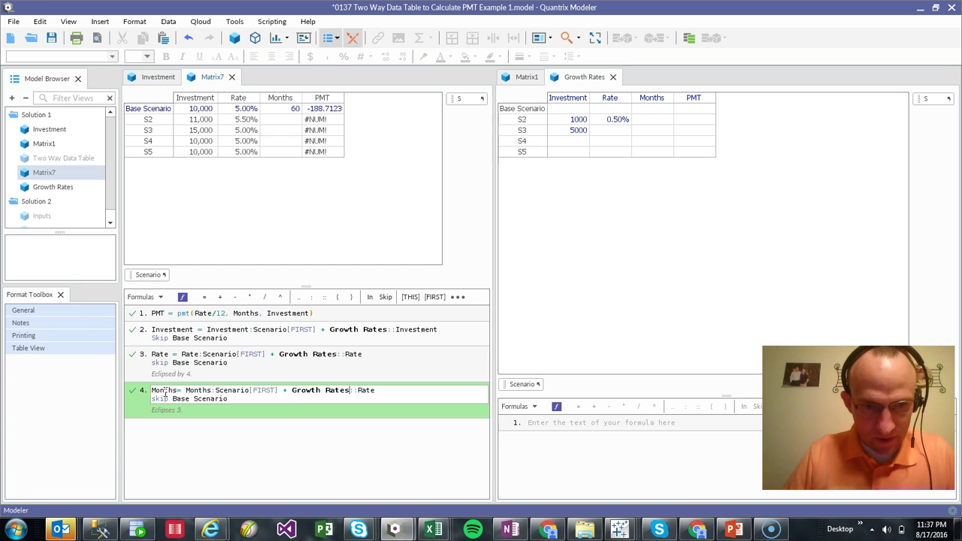
key(ctrl+shift+Right)
text(Months)
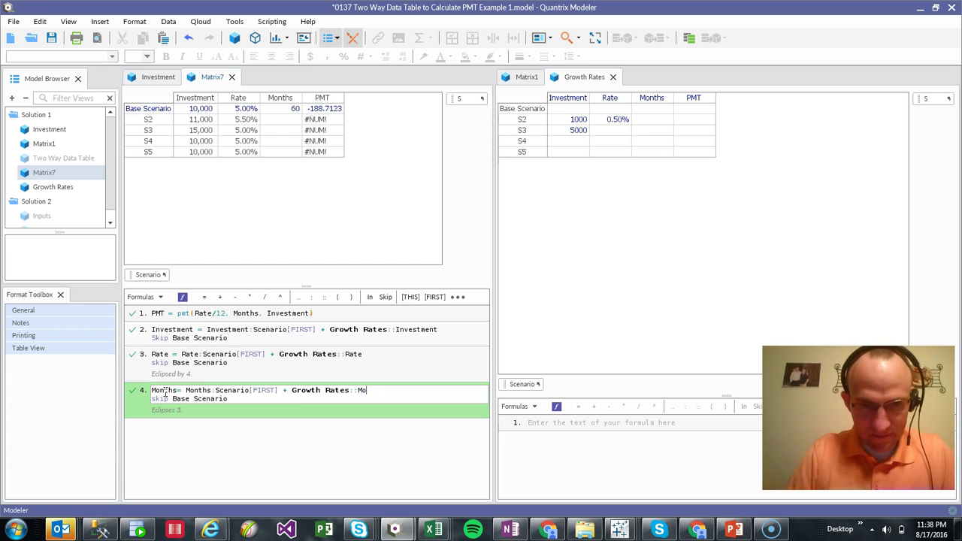
key(Return)
- Enter the Months increments in the Growth Rates matrix: 12 for S2, 6 for S3 and 24 for S4
click(568, 130)
click(652, 119)
text(12)
key(Return)
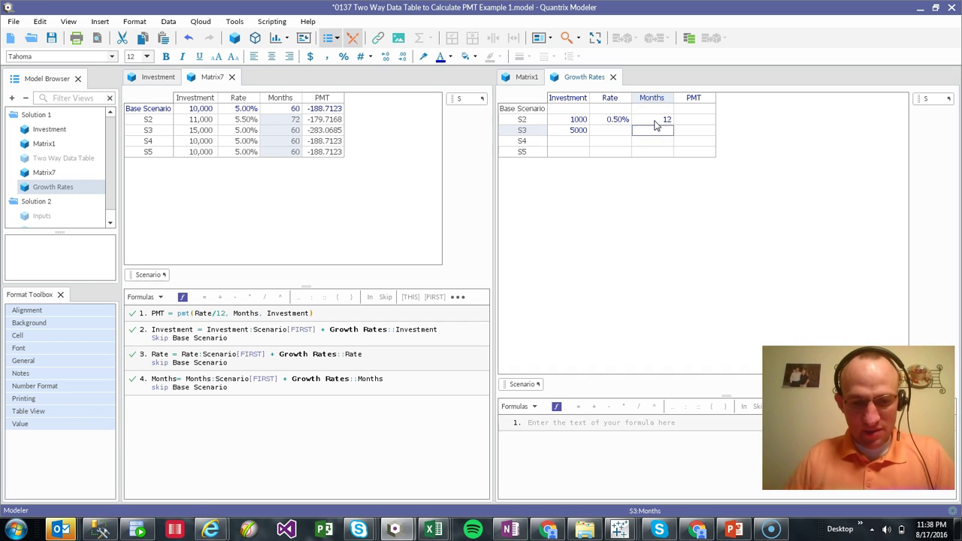
text(6)
key(Return)
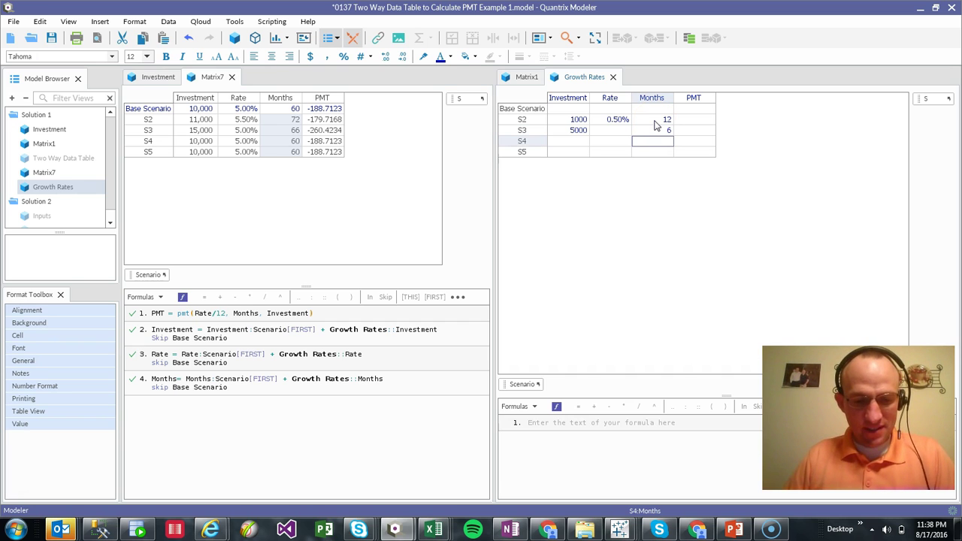
text(24)
key(Return)
- Collapse the PMT column of the Growth Rates matrix
key(Up)
key(Right)
key(Up)
key(Up)
key(Up)
key(Up)
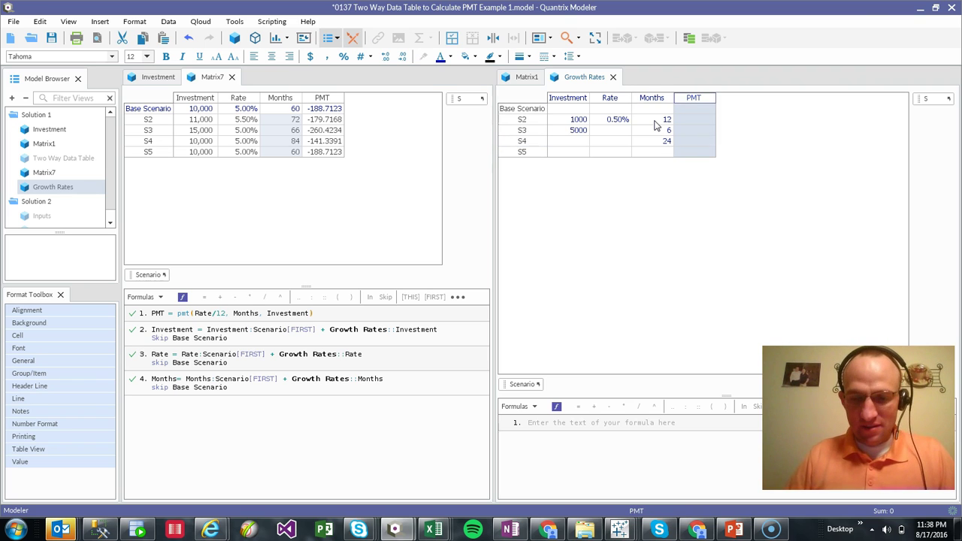
right_click(696, 100)
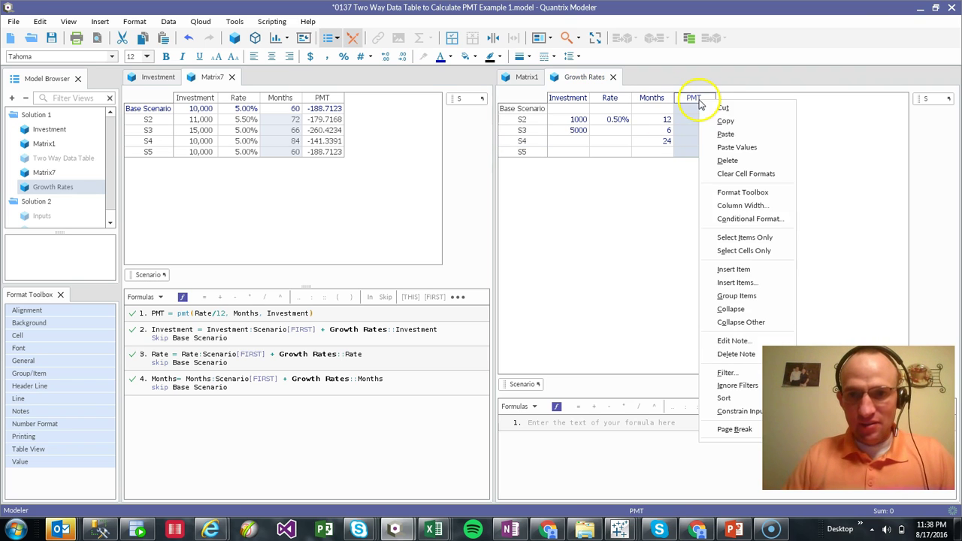
click(733, 312)
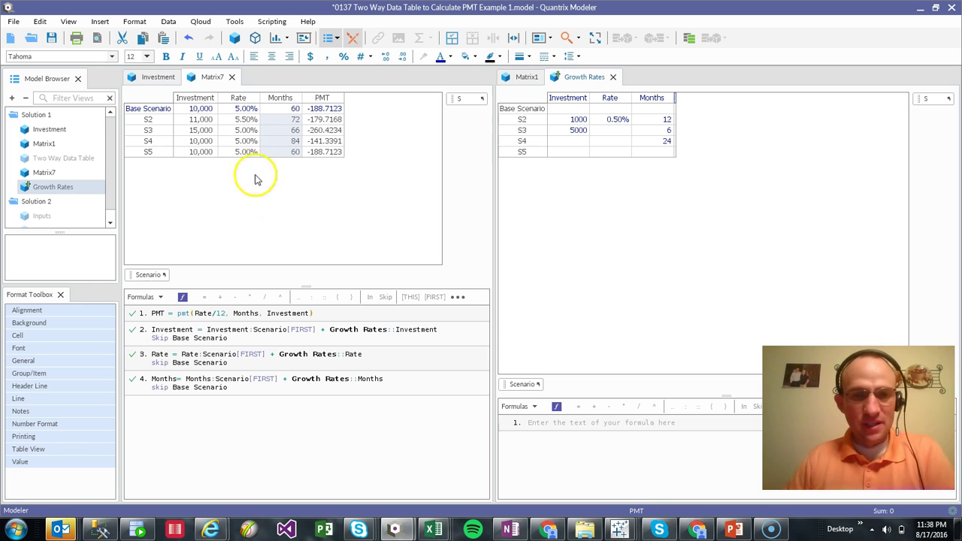
- Review Matrix7's PMT results, the item commands available for Base Scenario, and the Growth Rates increments for S2 to S4
drag(323, 109, 565, 152)
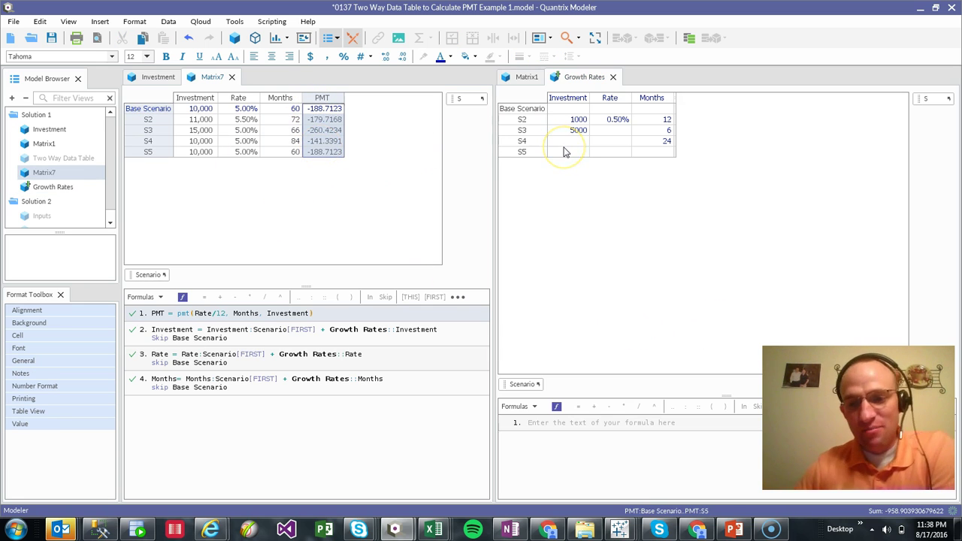
right_click(537, 109)
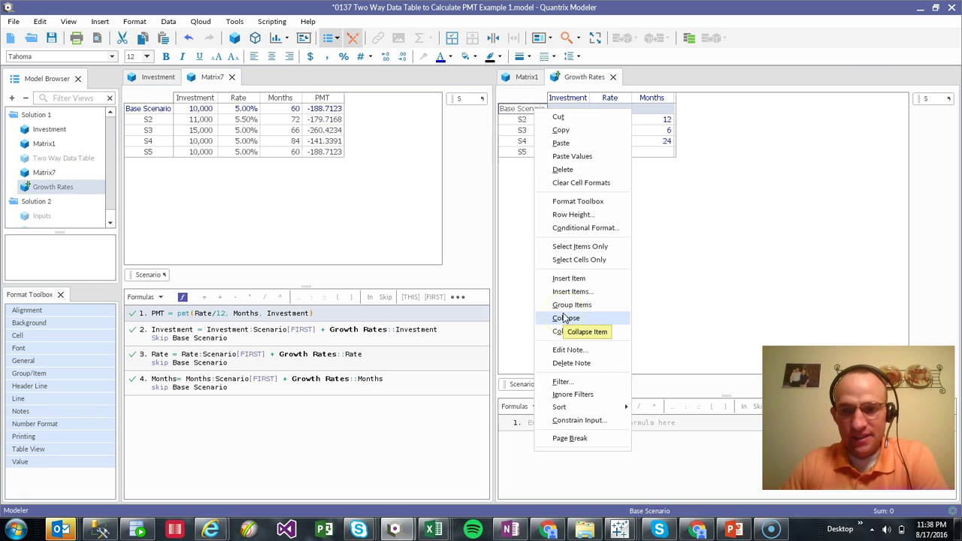
click(593, 304)
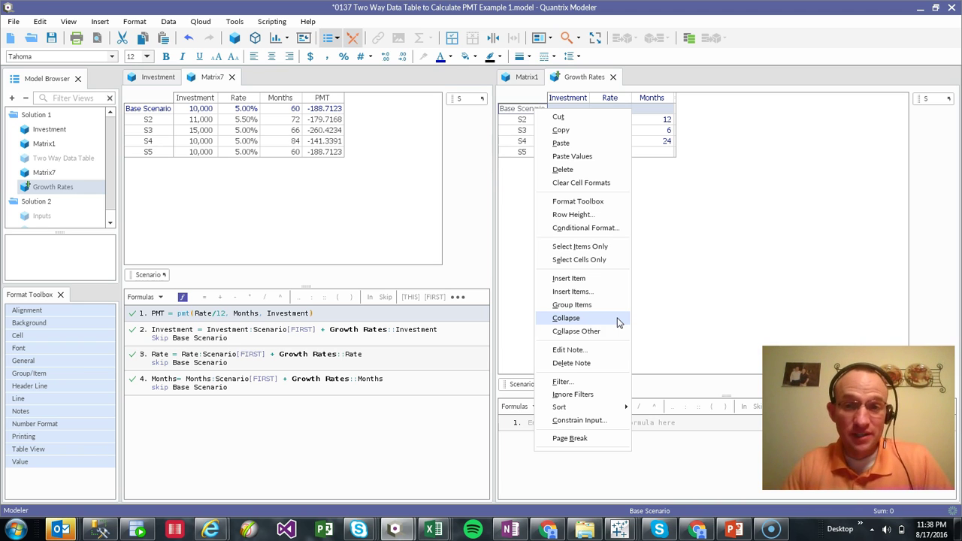
click(714, 200)
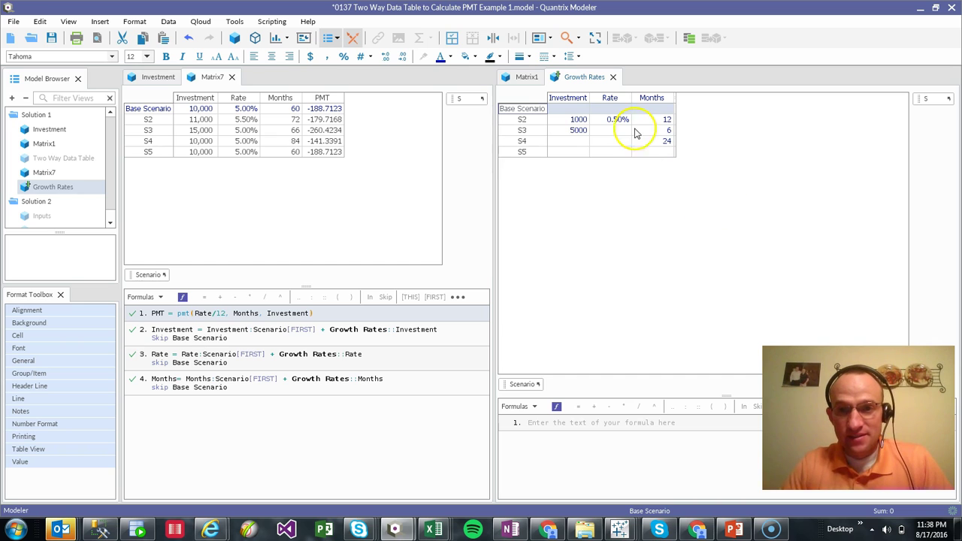
drag(577, 120, 655, 143)
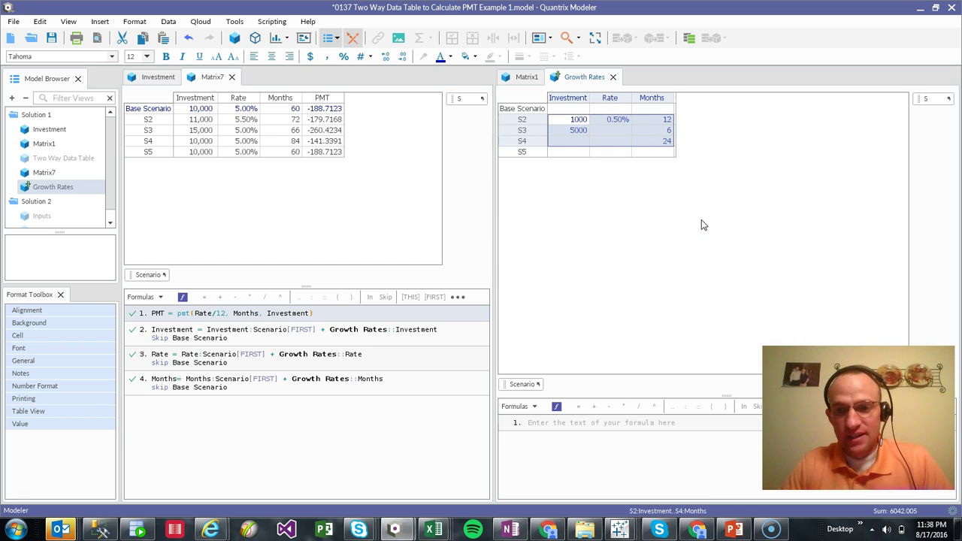
- Switch to the PowerPoint presentation and show the contact slide
key(alt+Tab)
key(alt+Tab)
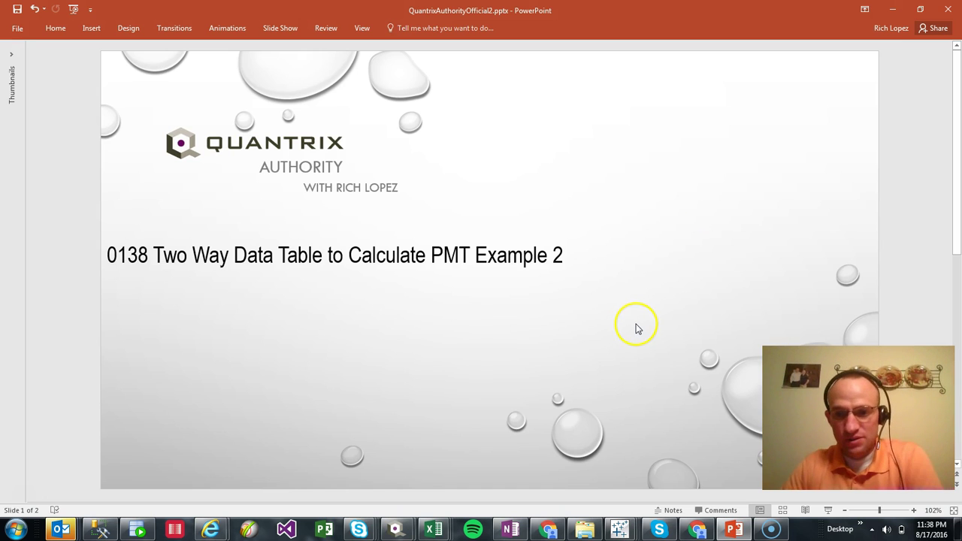
scroll(641, 329, down, 3)
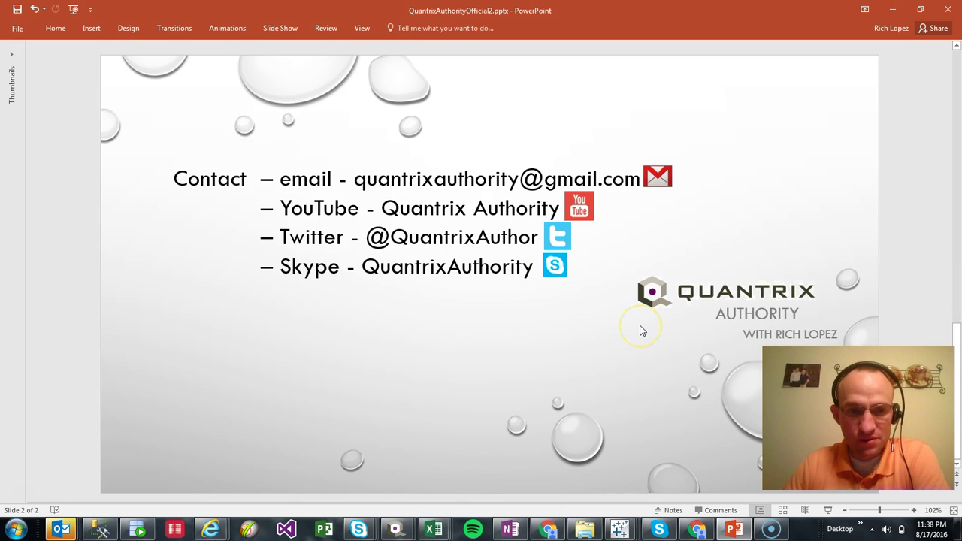